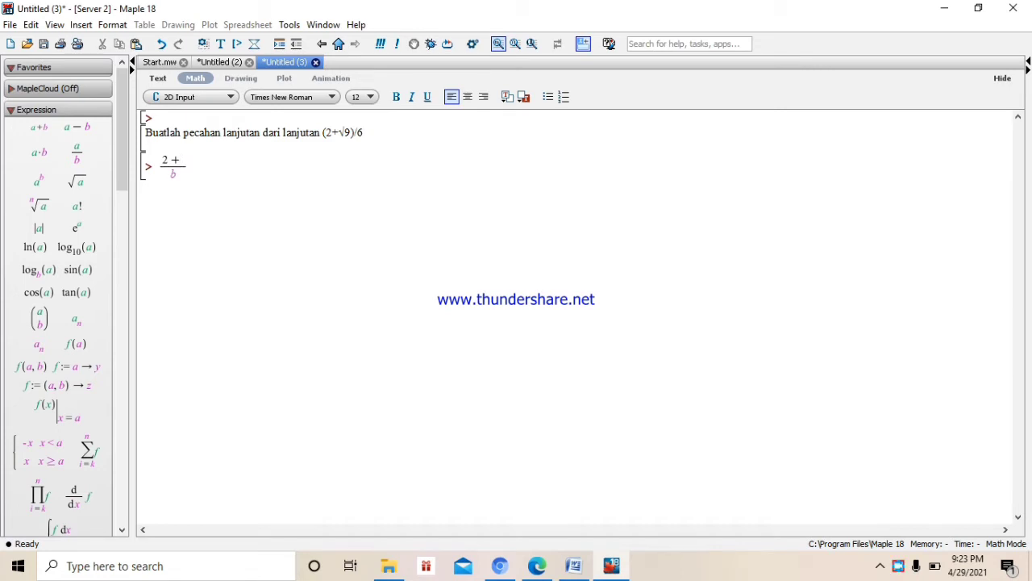
Step: Complete the fraction with sqrt(9) after 2 + in the numerator and 6 as the denominator, and evaluate it
text(sqrt(9))
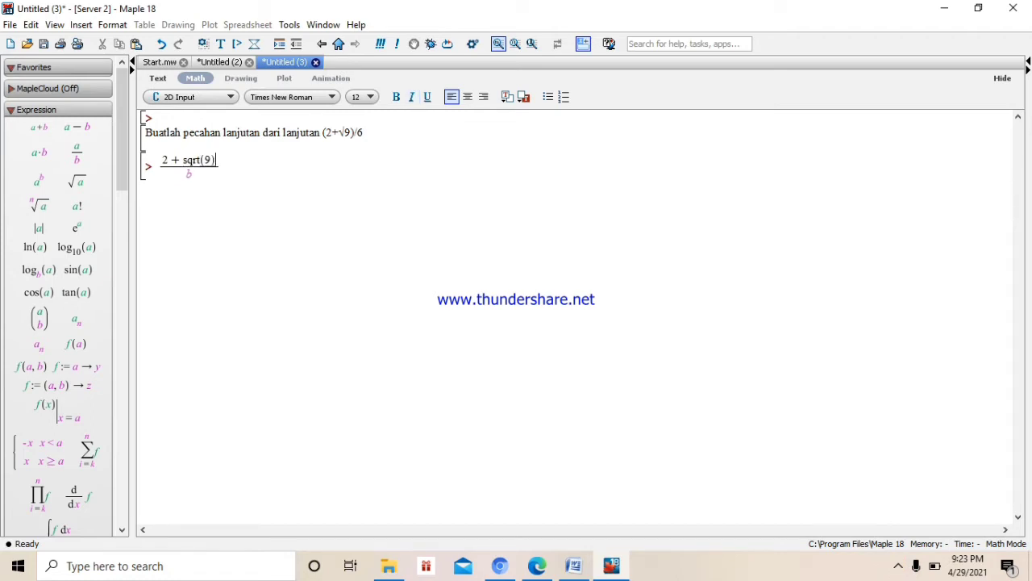
key(Tab)
text(6)
key(Return)
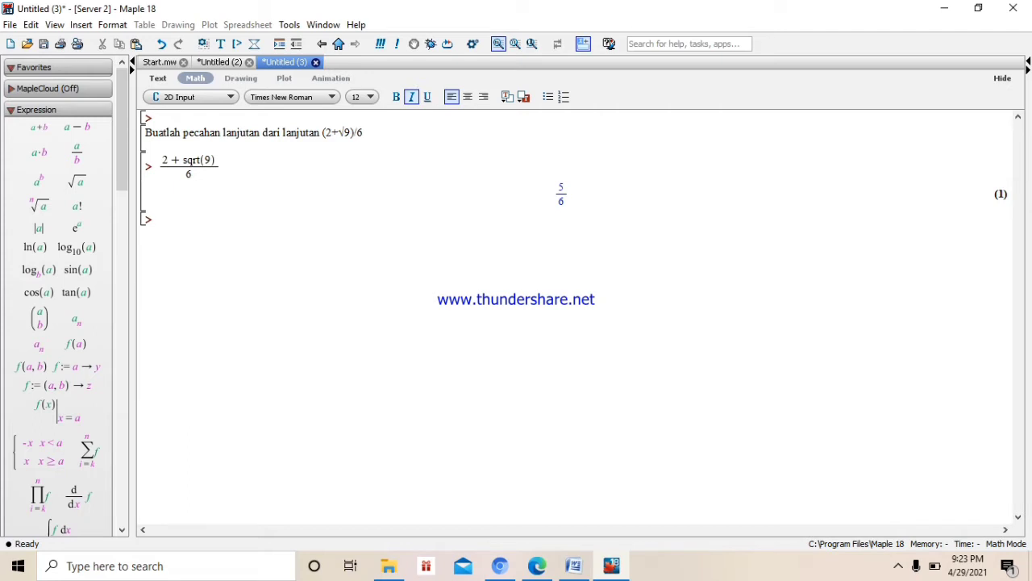
Step: Assign a copy of the fraction (2 + sqrt(9))/6 to GR on the new line, followed by a semicolon
text(GR)
text( :)
text(=)
drag(216, 160, 159, 163)
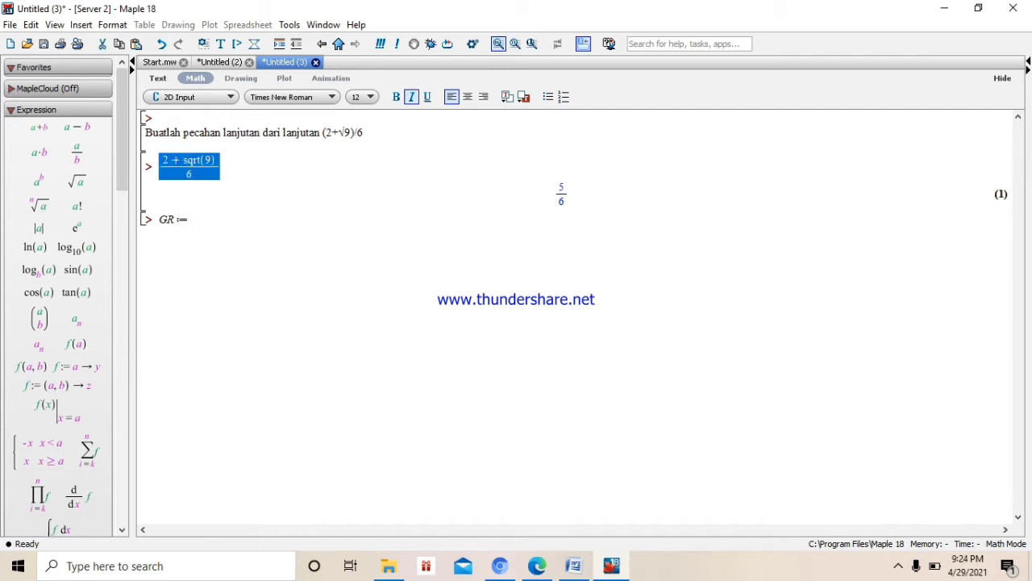
right_click(195, 168)
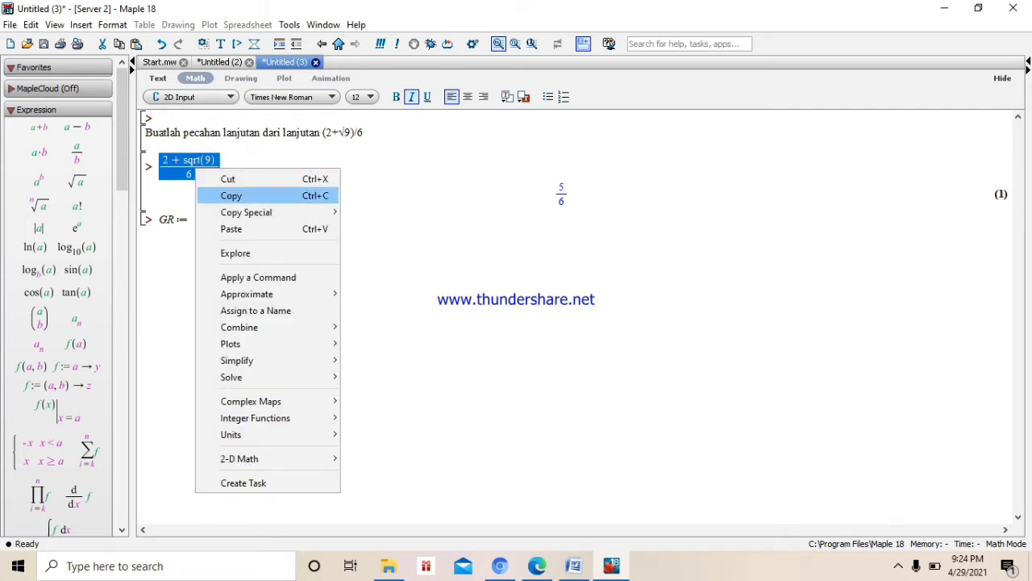
click(232, 196)
click(201, 221)
right_click(205, 224)
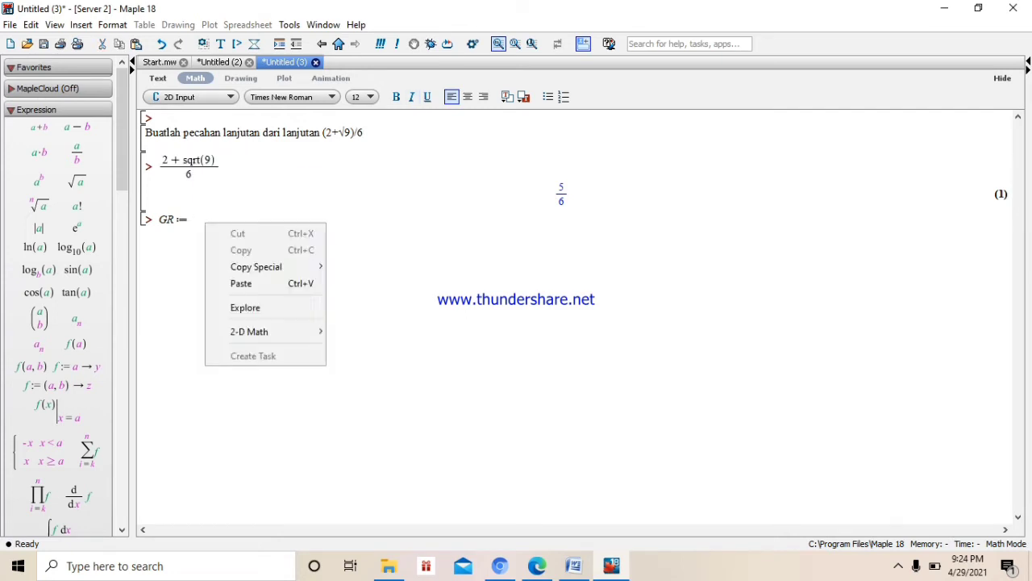
click(241, 283)
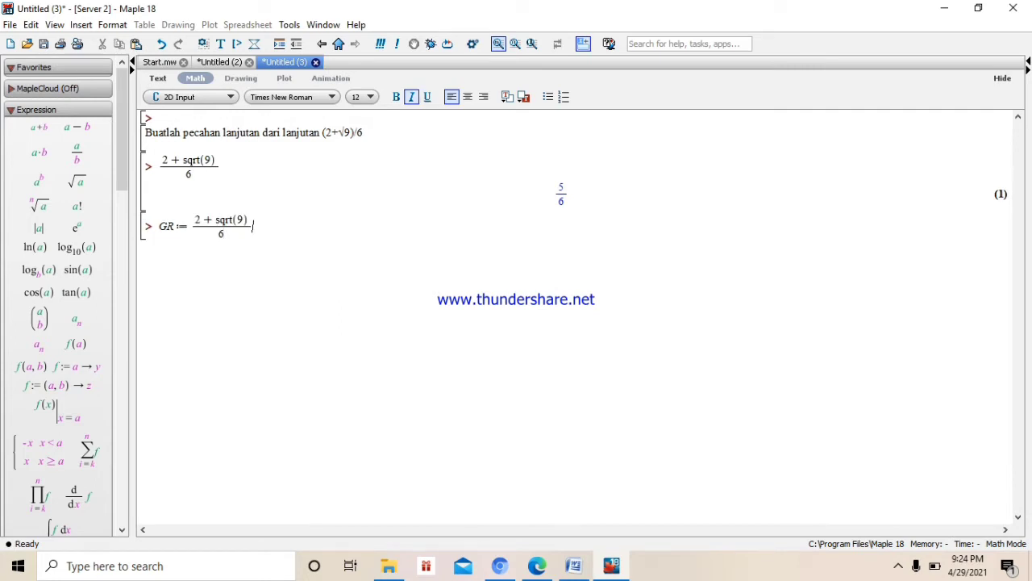
text(; )
text(CONVER)
text(T)
text(9)
key(BackSpace)
key(BackSpace)
key(BackSpace)
key(BackSpace)
key(BackSpace)
key(BackSpace)
key(BackSpace)
key(BackSpace)
text(CO)
key(BackSpace)
key(BackSpace)
text(C)
key(BackSpace)
text(C)
key(BackSpace)
Step: Add convert(GR, confrac) after the GR assignment on the same line and evaluate the line
text(convert(GR, )
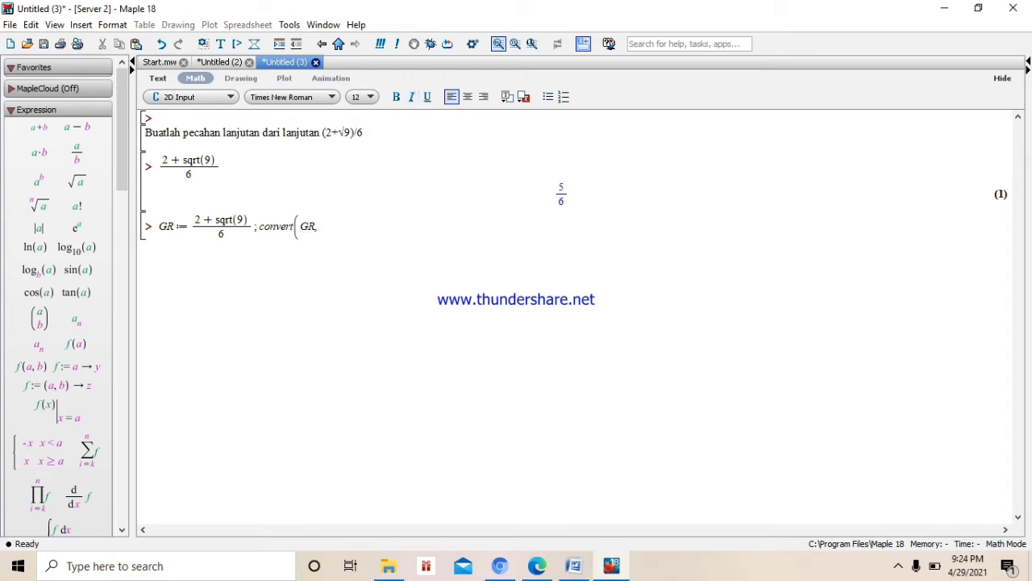
text(confraac))
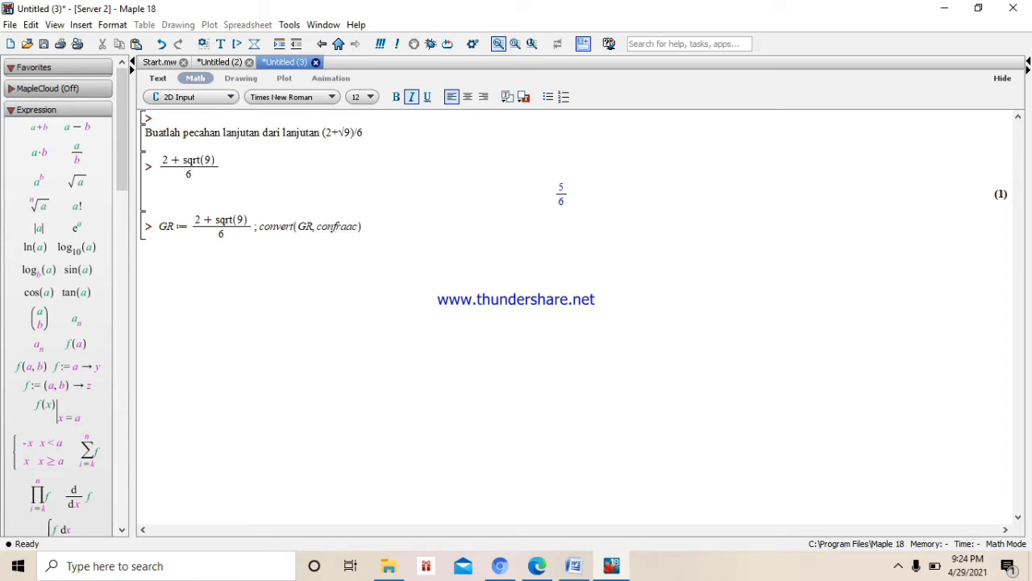
key(Return)
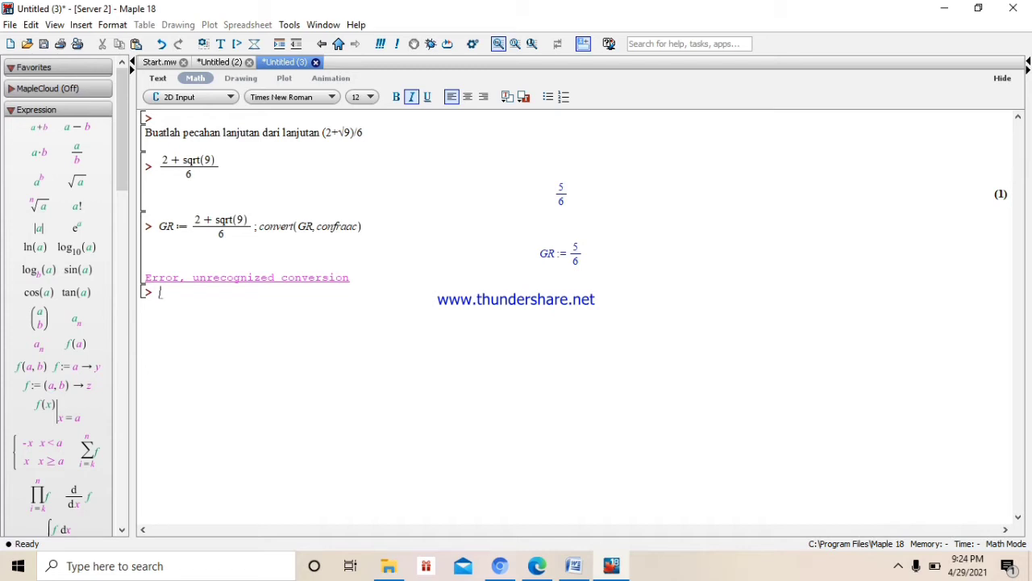
click(353, 227)
key(BackSpace)
key(Return)
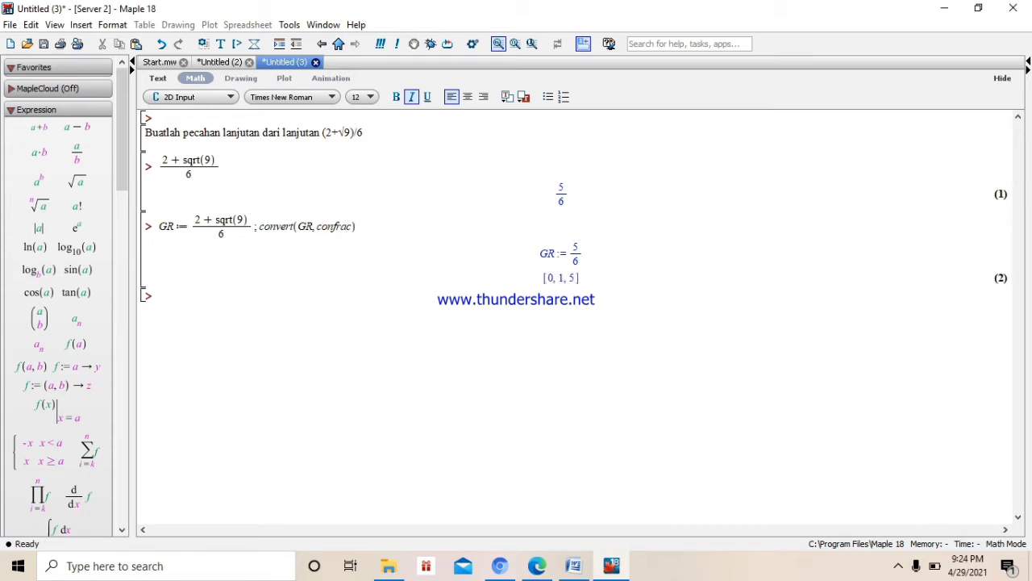
text(num)
key(BackSpace)
text(m)
key(BackSpace)
key(BackSpace)
key(BackSpace)
Step: Begin the call numtheory[cfarc] with an opening parenthesis on the new line
text(numteo)
key(BackSpace)
key(BackSpace)
text(heory)
text(()
key(BackSpace)
text([cr)
key(BackSpace)
text(farc])
key(Left)
key(Right)
text(()
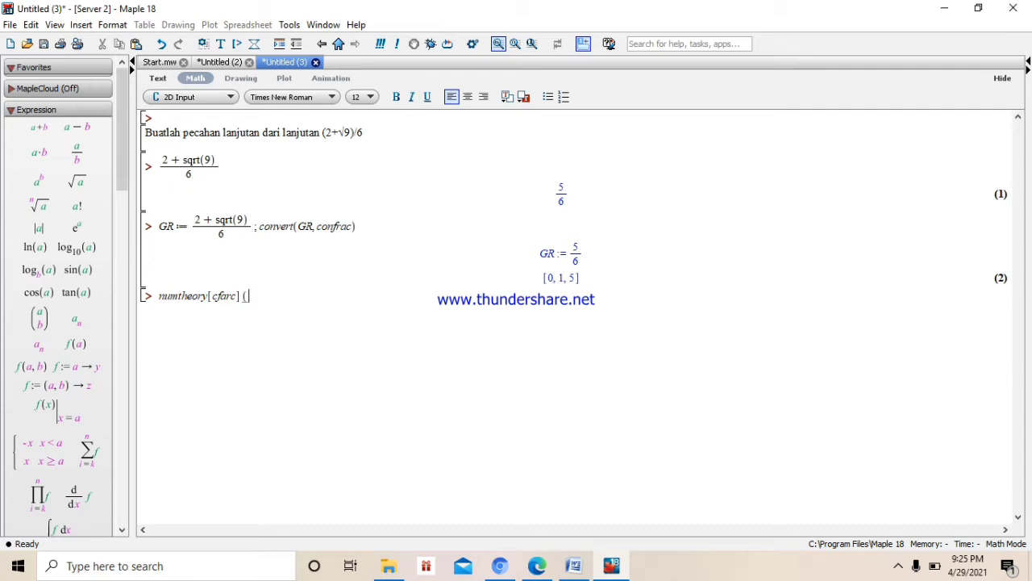
Step: Complete the numtheory call with the arguments GR and quatients and evaluate it
text(Gr)
key(BackSpace)
text(R)
key(Left)
key(Left)
key(Right)
key(Right)
text(,Q)
key(BackSpace)
key(BackSpace)
text(, quatien)
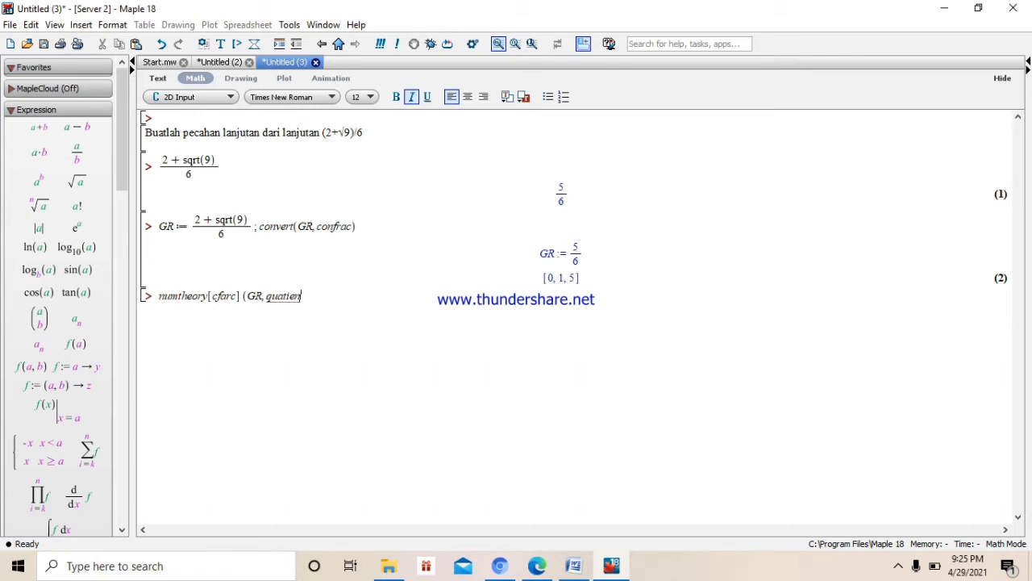
text(ts))
key(Return)
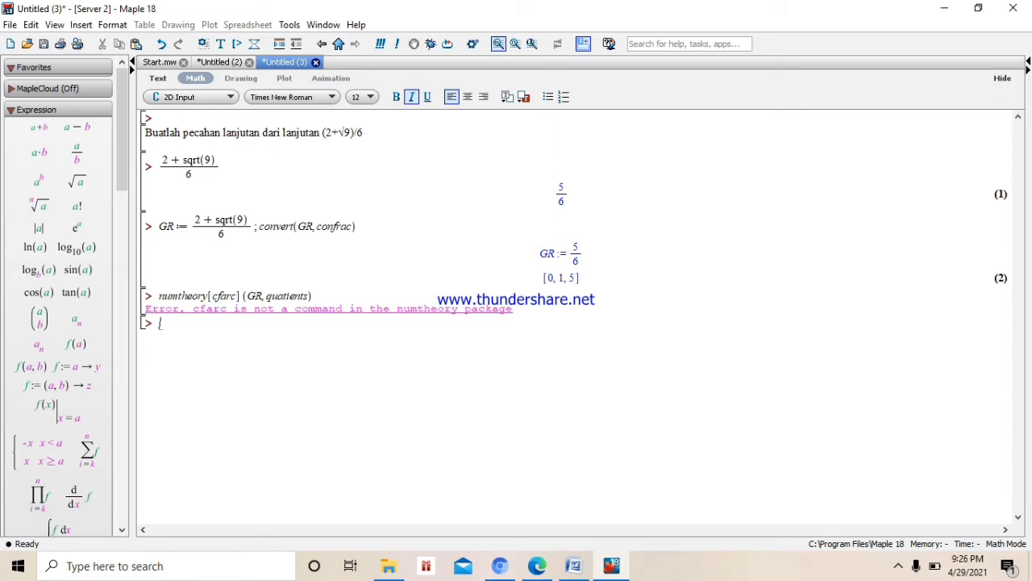
Step: Correct the numtheory command name to cfrac, remove the space before its arguments and re-evaluate the line
click(248, 296)
key(Left)
key(BackSpace)
key(Return)
click(228, 296)
key(BackSpace)
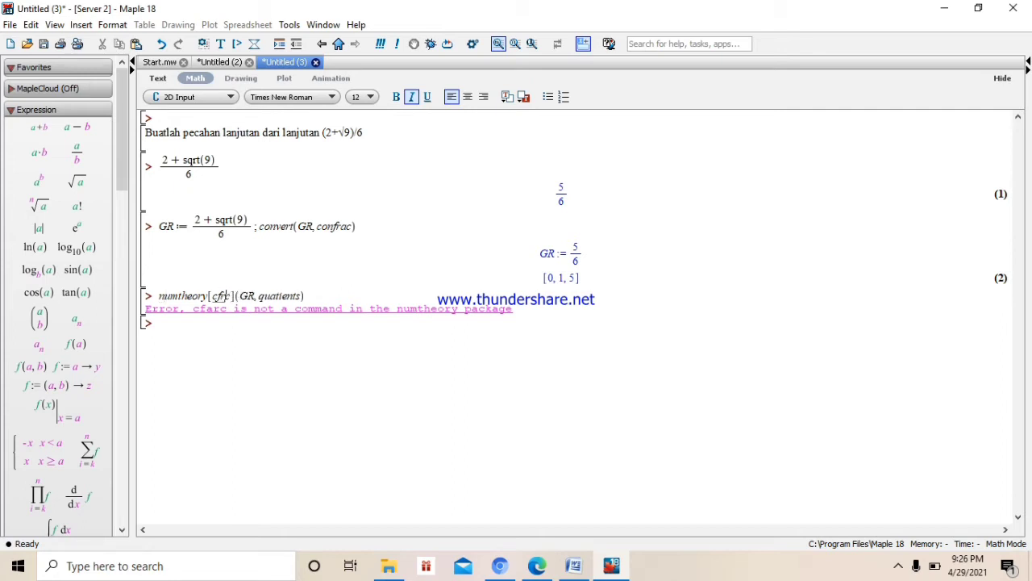
text(ra)
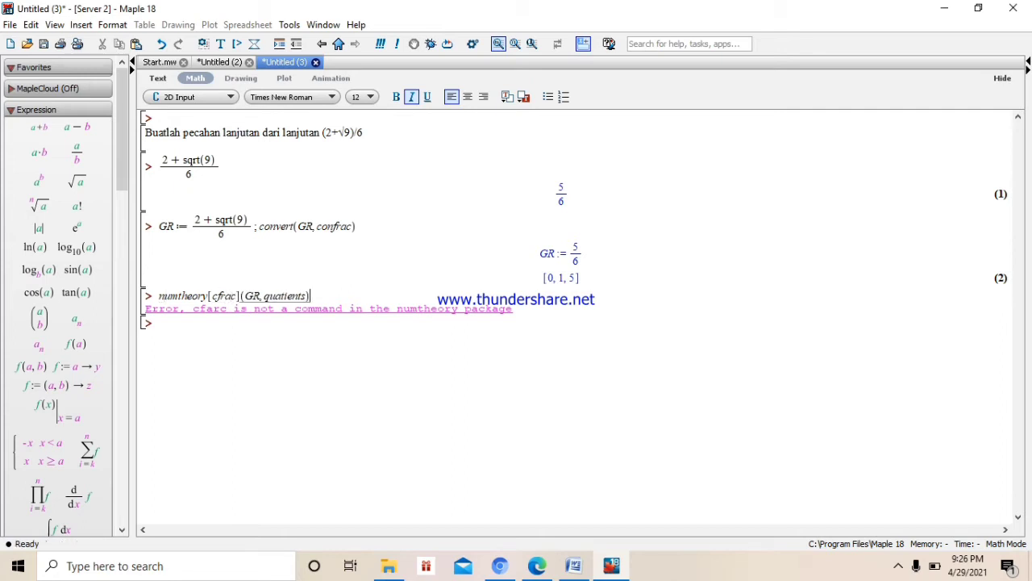
key(Return)
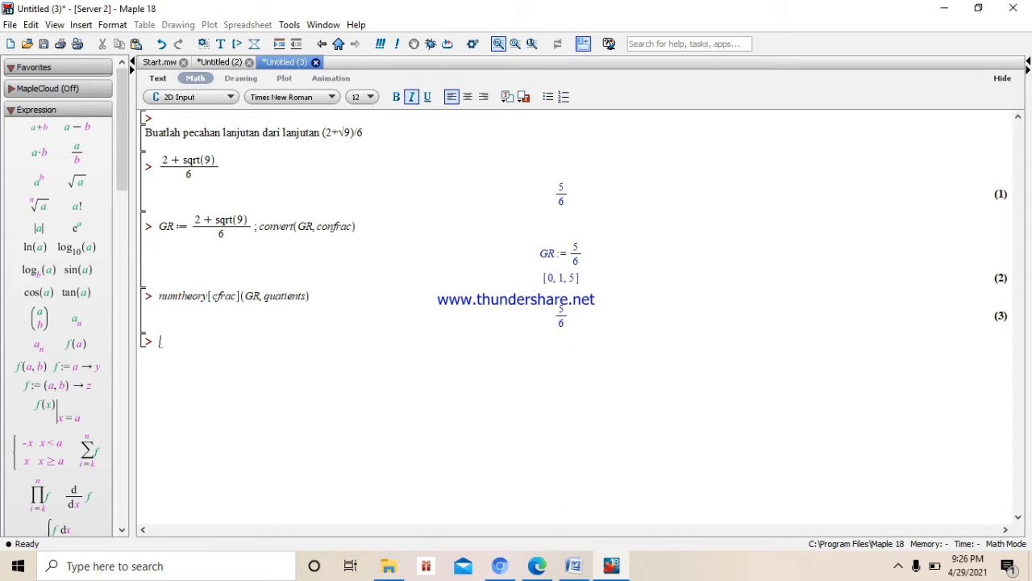
Step: Copy the numtheory[cfrac](GR, quatients) call to the new line, adding 20 as a third argument, and evaluate it
drag(309, 295, 159, 297)
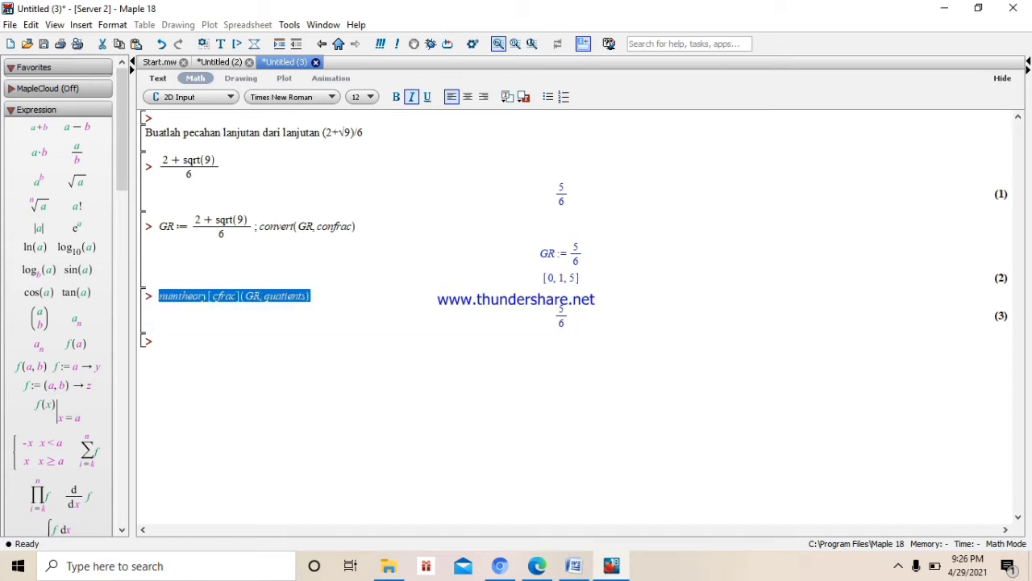
right_click(168, 296)
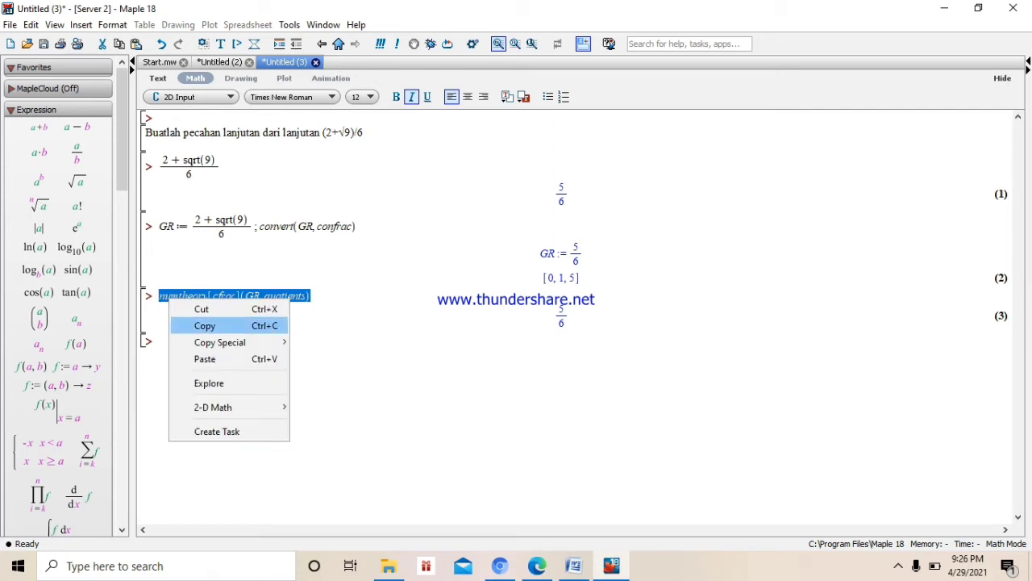
click(205, 326)
right_click(176, 346)
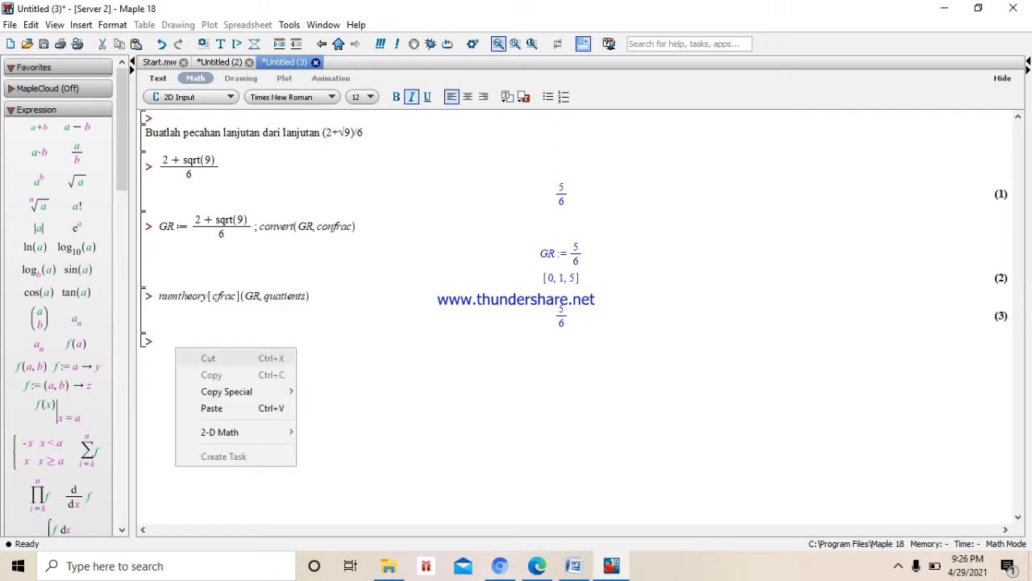
click(211, 408)
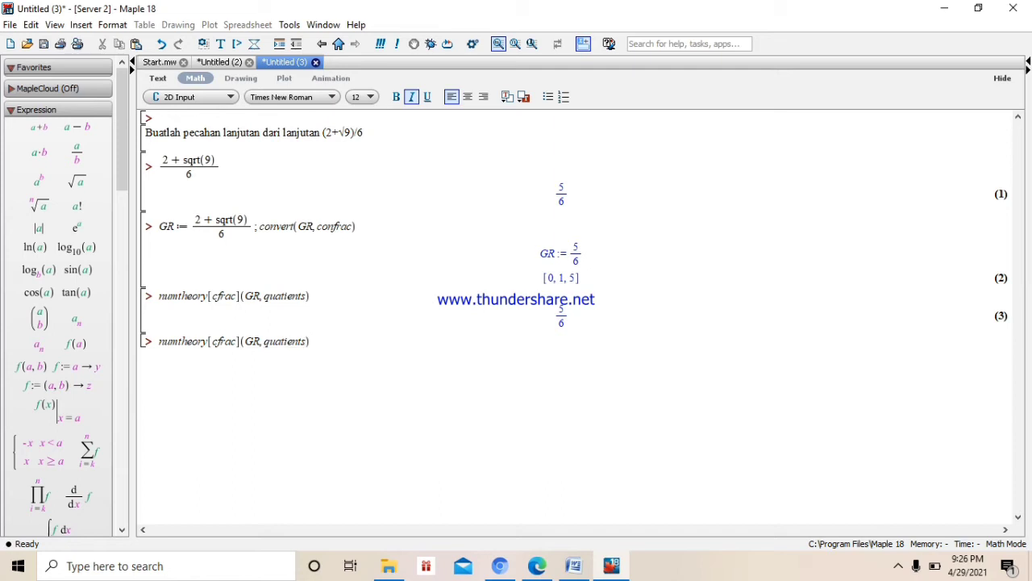
text(, 20)
key(Return)
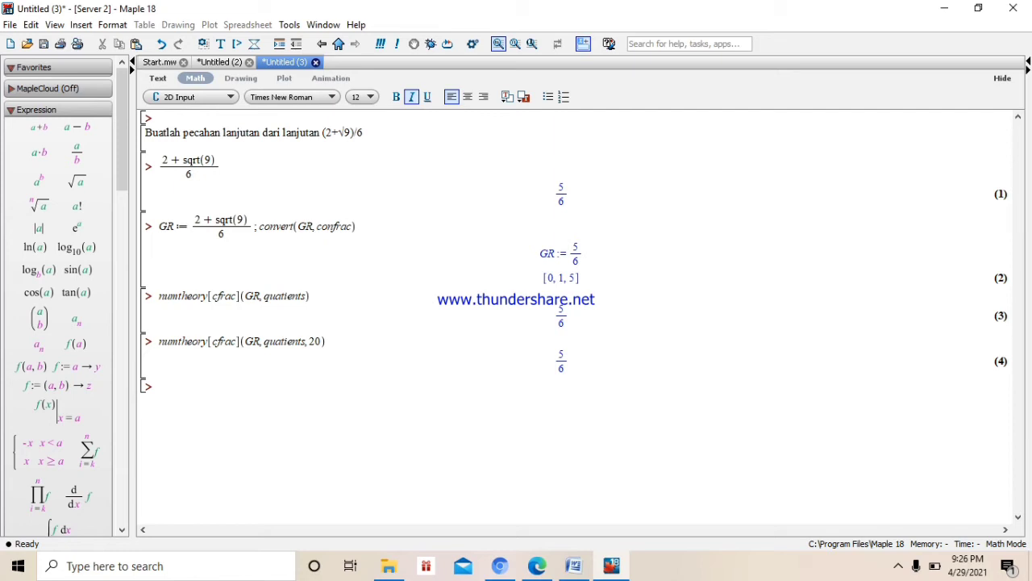
Step: Enter and run the statement with: on the new line
text(w)
text(th:)
key(Return)
Step: Write cfrac[sqrt(2), qoutients, 20); on the new line and evaluate it
text(cro)
key(BackSpace)
key(ctrl+space)
key(Escape)
key(BackSpace)
text(fa)
key(BackSpace)
text(rac[sqrt(2))
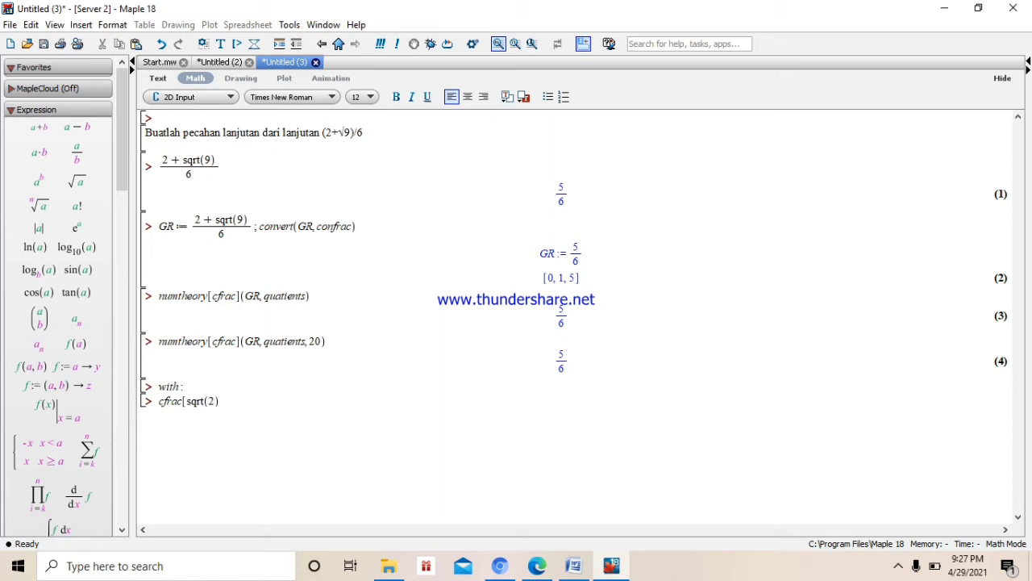
text(, qu)
key(BackSpace)
text(outients, 20);)
key(Return)
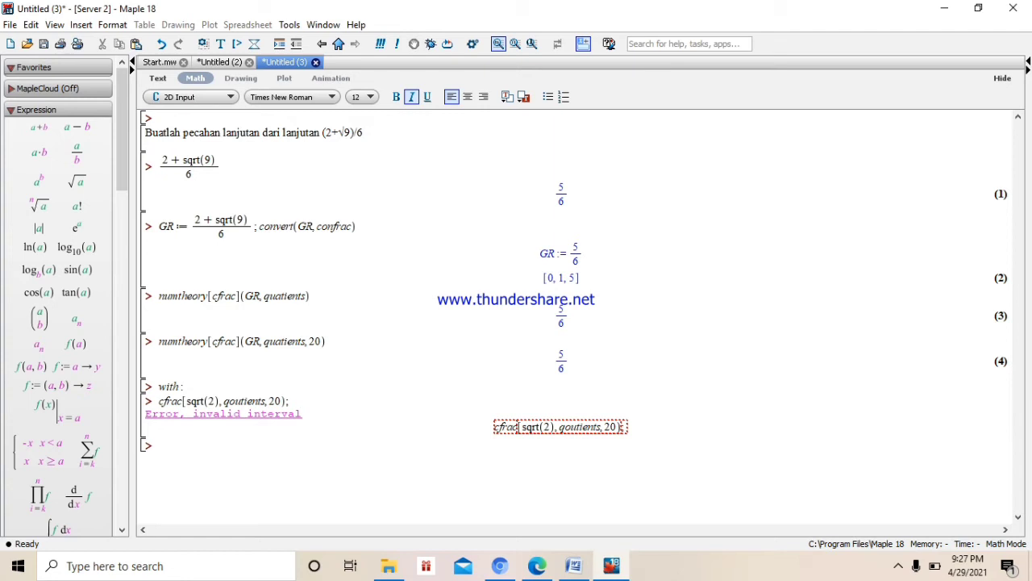
Step: Replace the semicolon ending the cfrac line with a colon and re-evaluate it
click(289, 401)
key(BackSpace)
text(:)
key(Return)
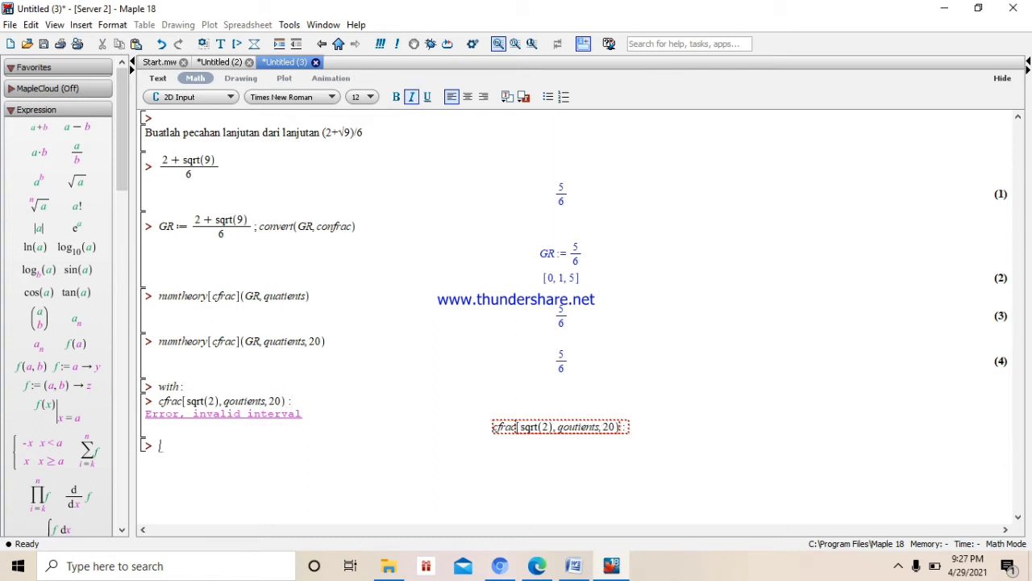
Step: Correct the line to cfrac(sqrt(2), qoutients, 20) with an opening parenthesis and no end punctuation, and evaluate it
click(291, 401)
key(BackSpace)
key(BackSpace)
text())
click(186, 400)
key(BackSpace)
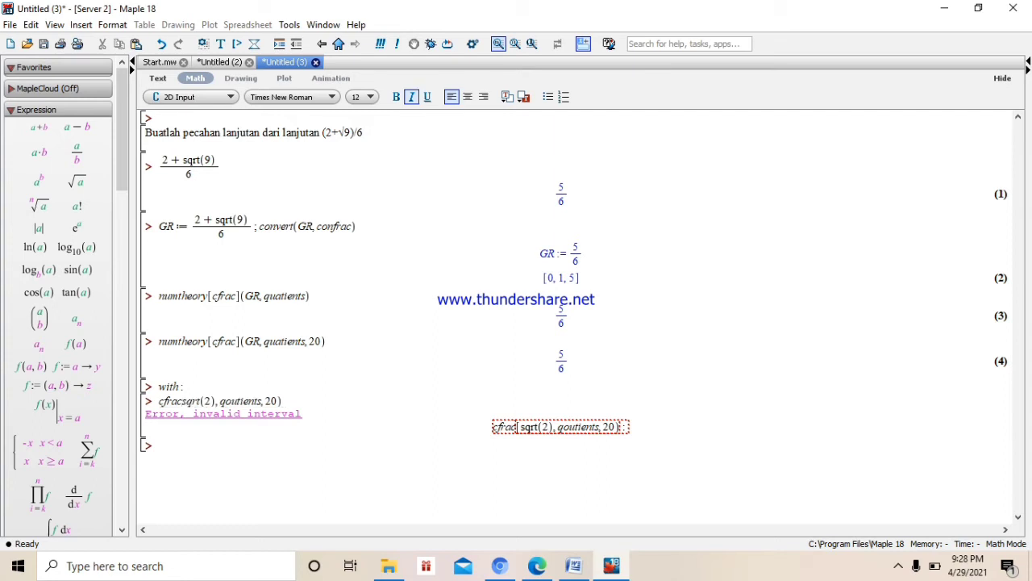
text(()
key(End)
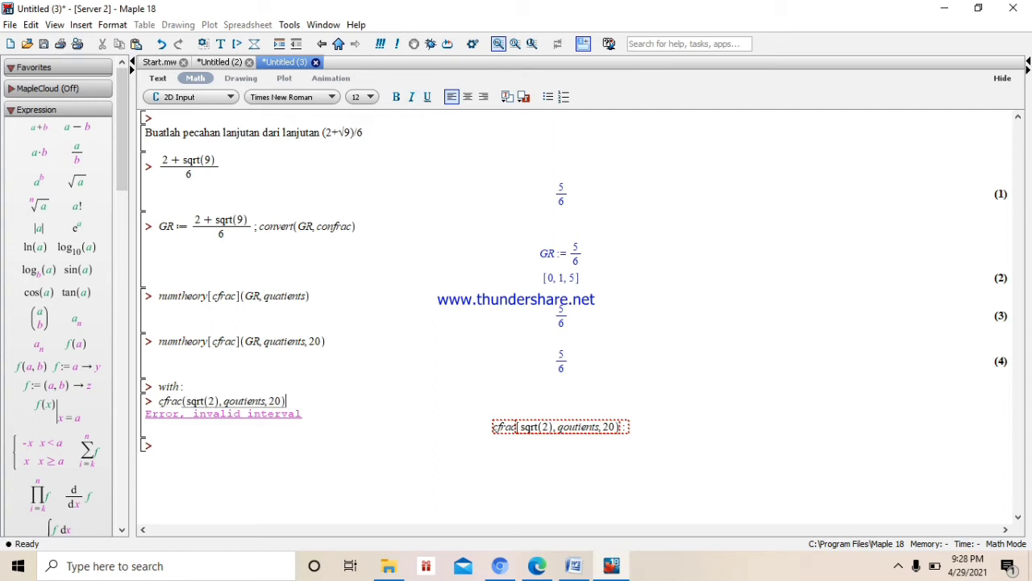
key(Return)
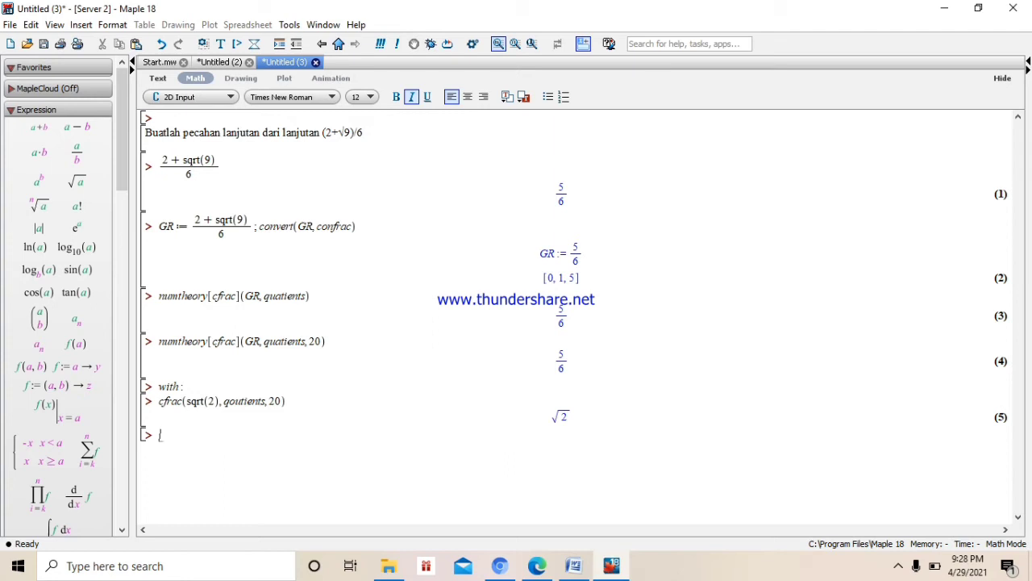
Step: Copy the cfrac(sqrt(2), qoutients, 20) call to the new line
drag(160, 401, 287, 402)
key(ctrl+c)
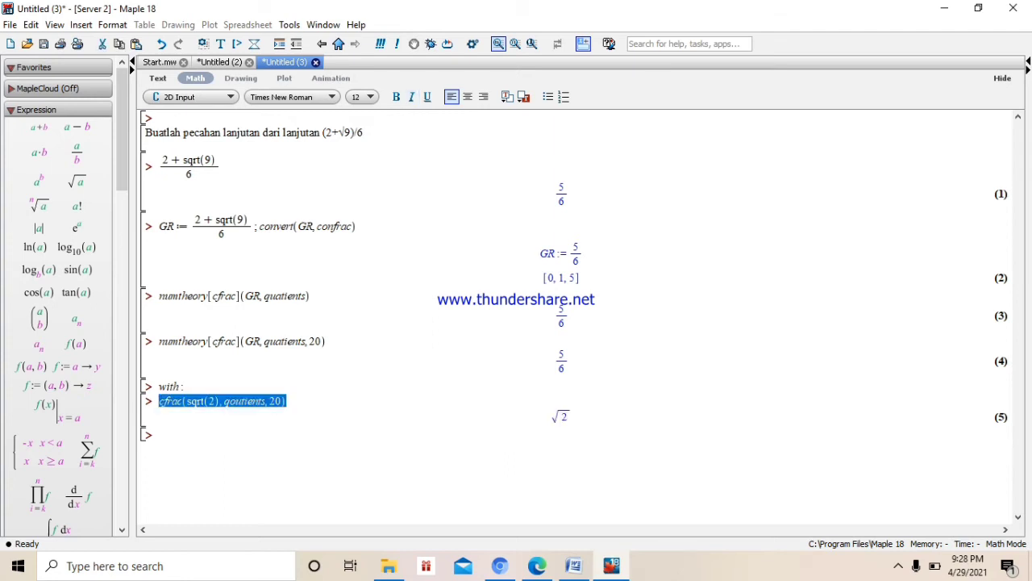
right_click(267, 401)
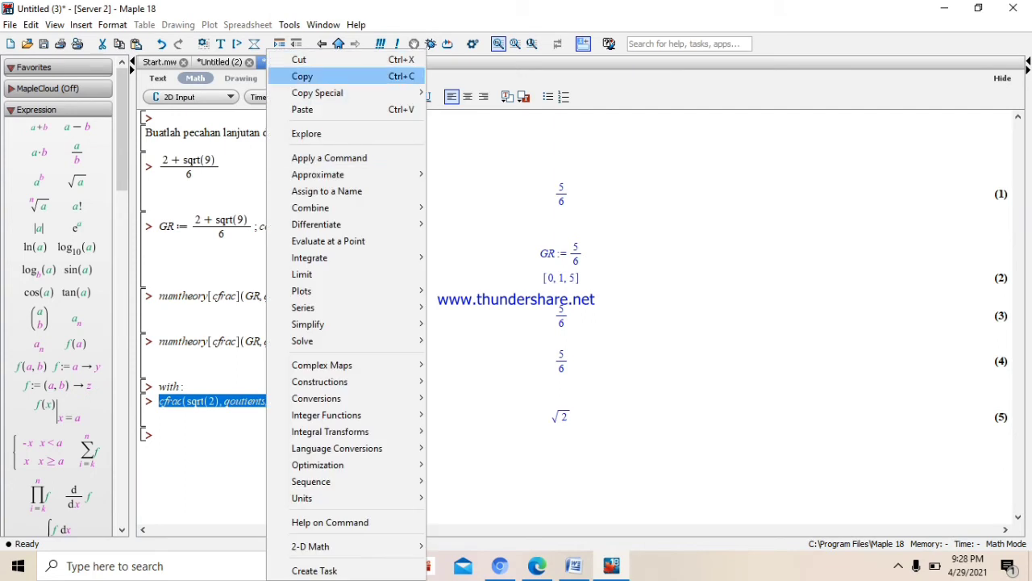
click(303, 76)
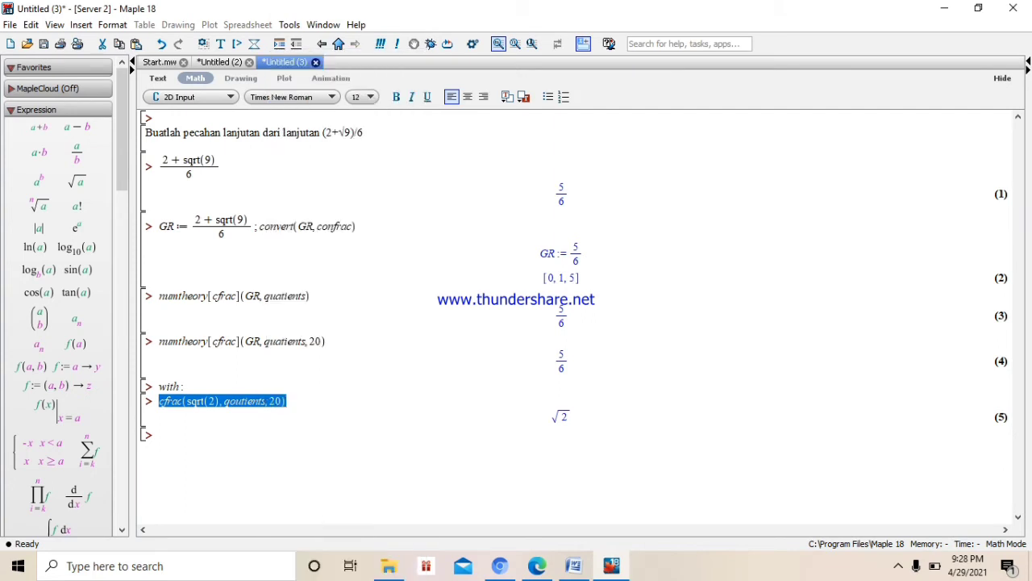
click(174, 435)
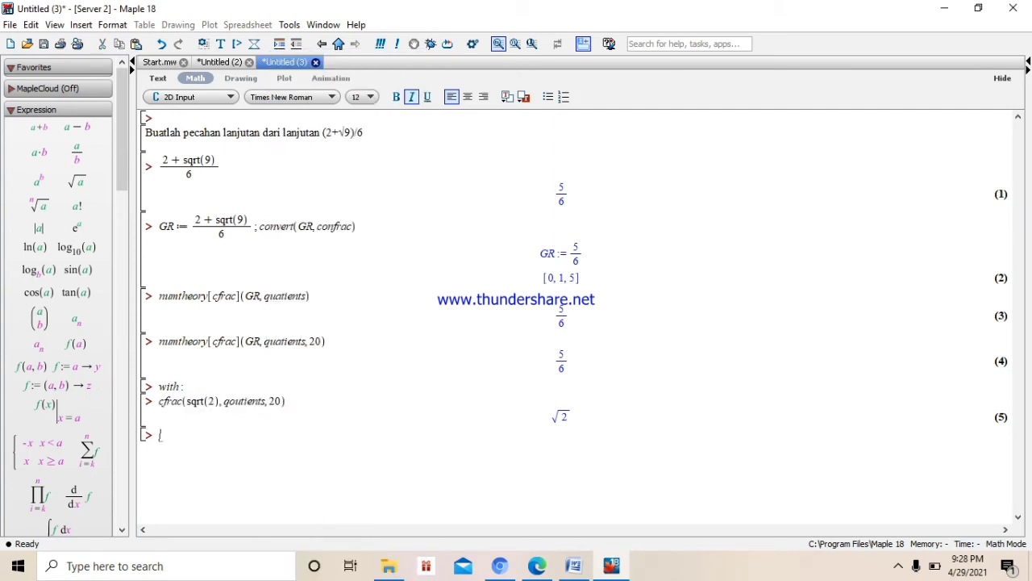
right_click(174, 437)
click(217, 498)
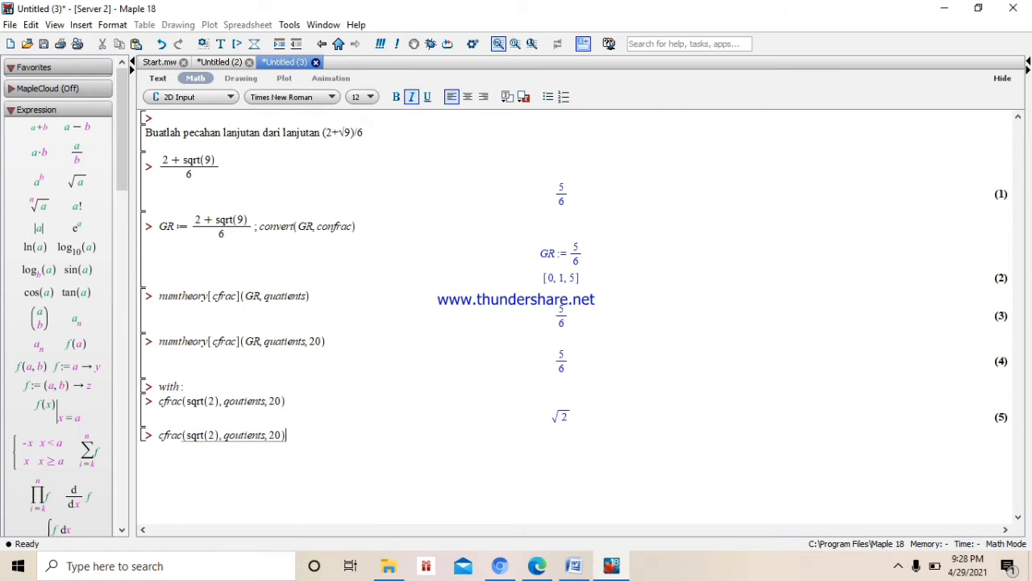
Step: Change the square root's argument in the copied cfrac call to 5 and evaluate it
key(BackSpace)
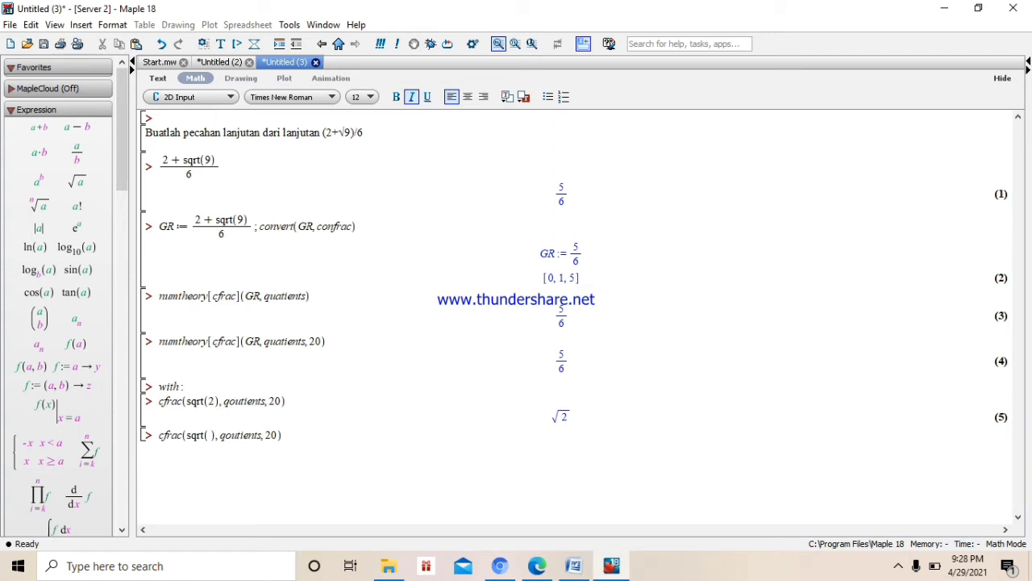
text(5)
key(End)
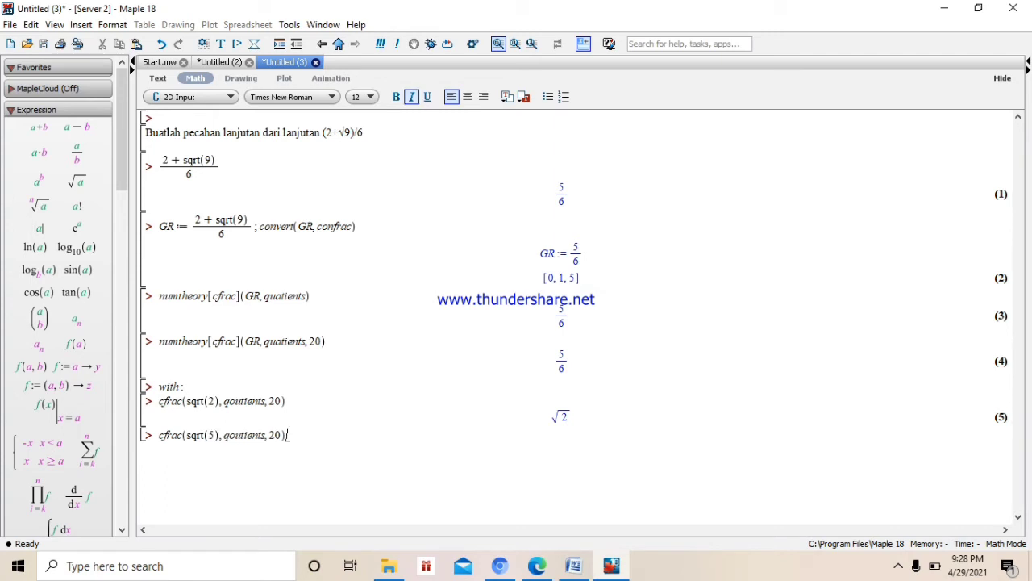
key(Return)
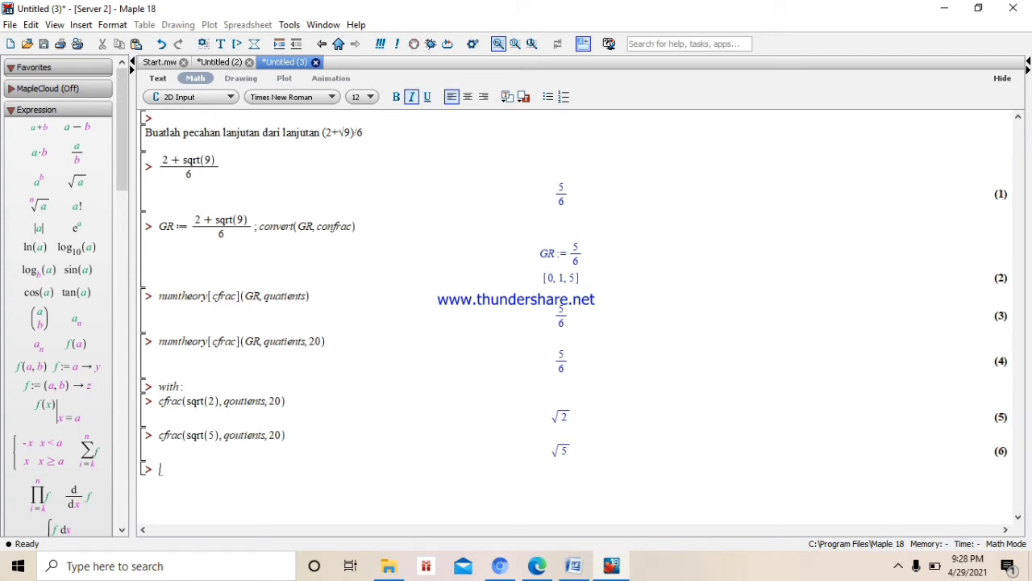
Step: Paste the copied cfrac call on the new line, change its square root argument to 1, and evaluate it
right_click(171, 461)
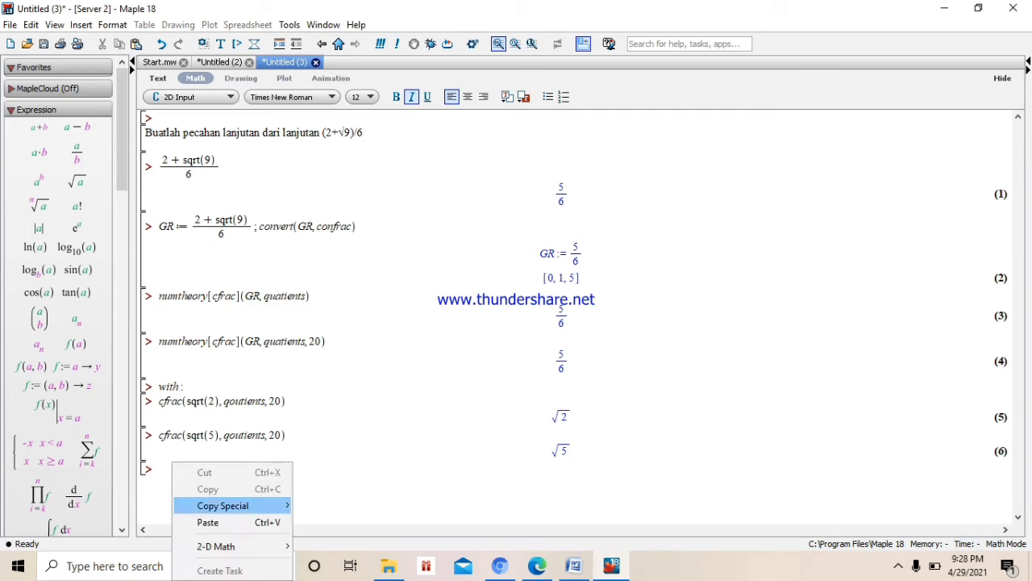
click(201, 521)
click(210, 469)
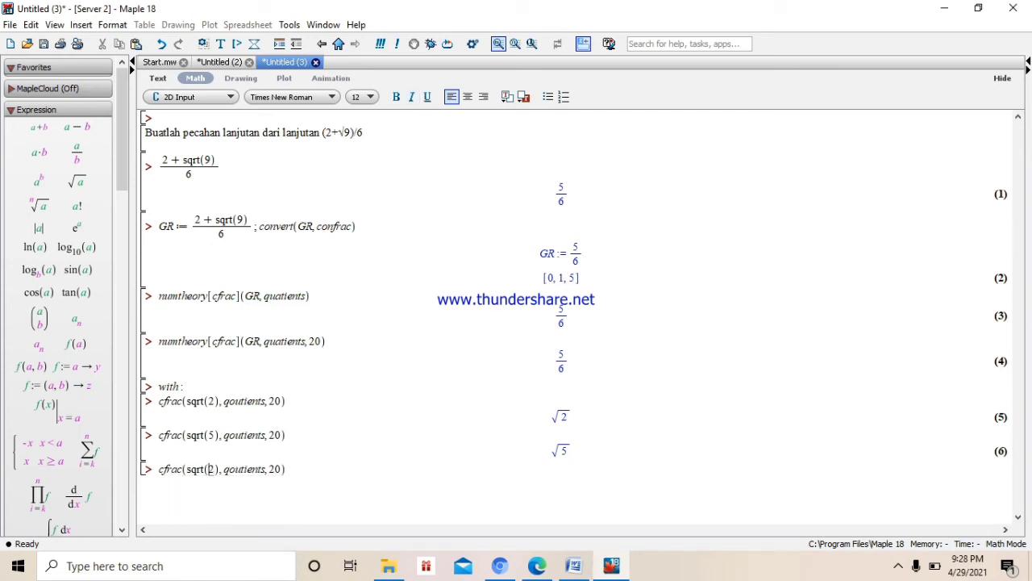
key(Delete)
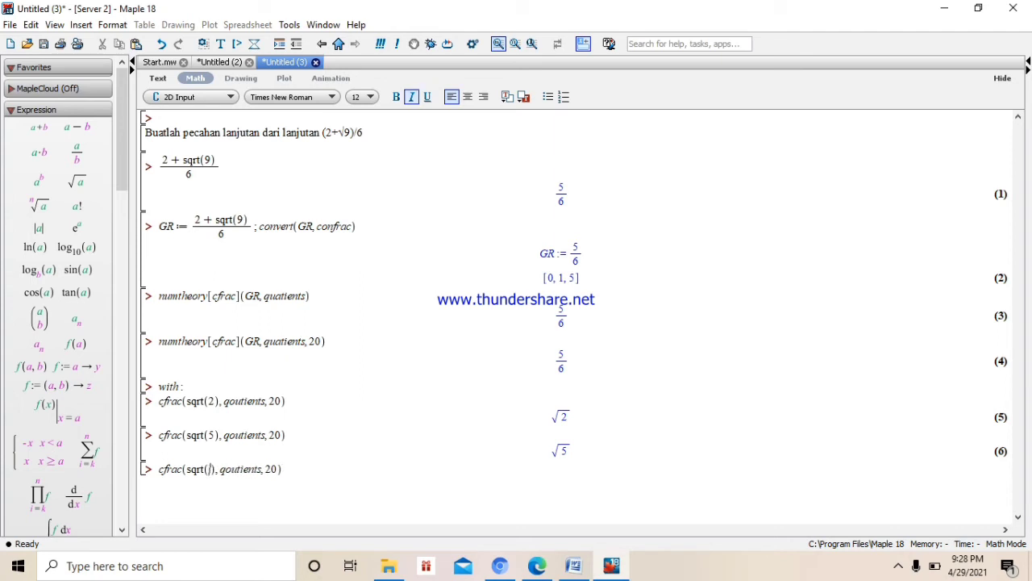
text(1)
click(287, 468)
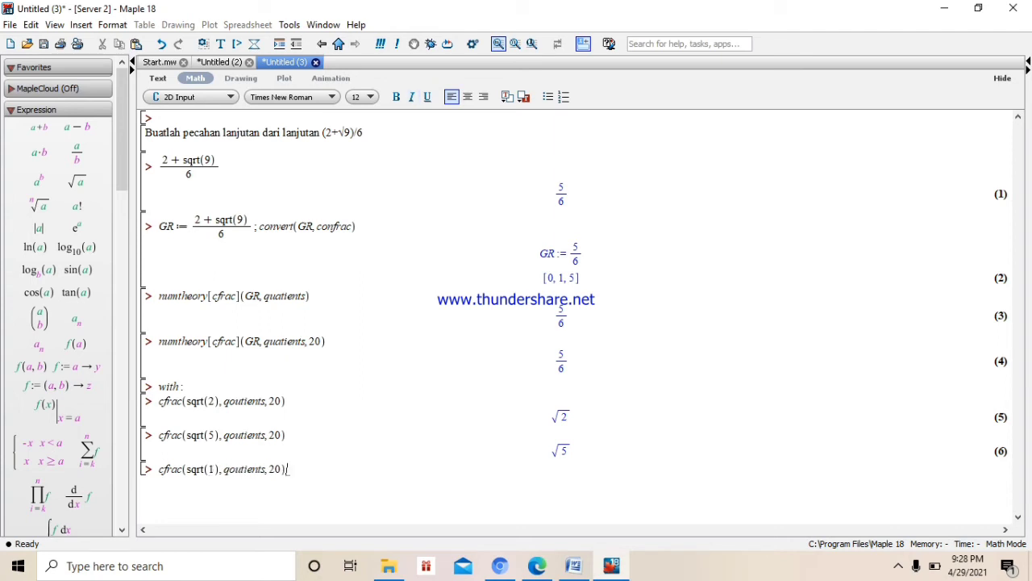
key(Return)
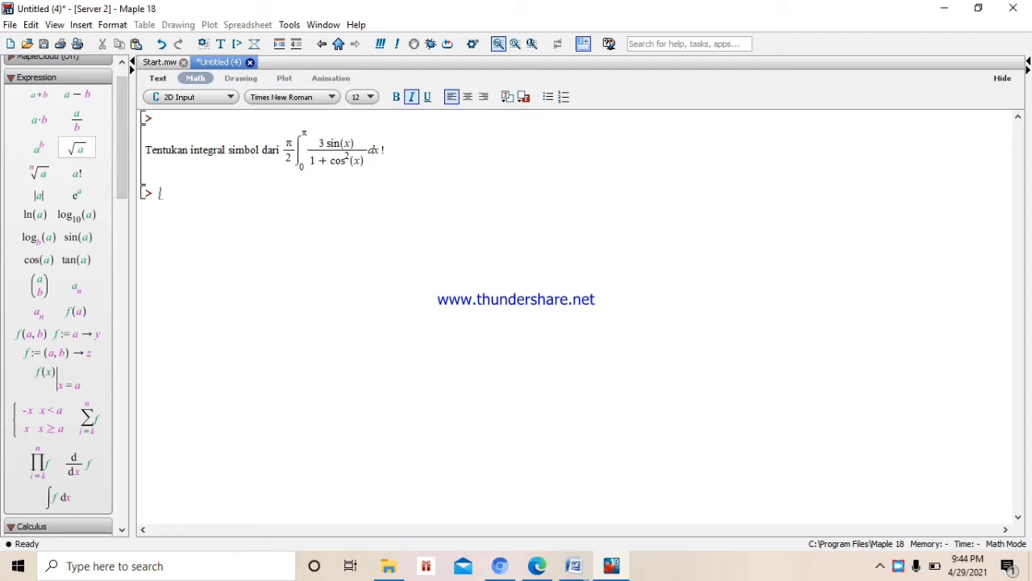
Step: Enter the fraction Pi/2, with a capital P, on the empty line below the integral problem
click(77, 119)
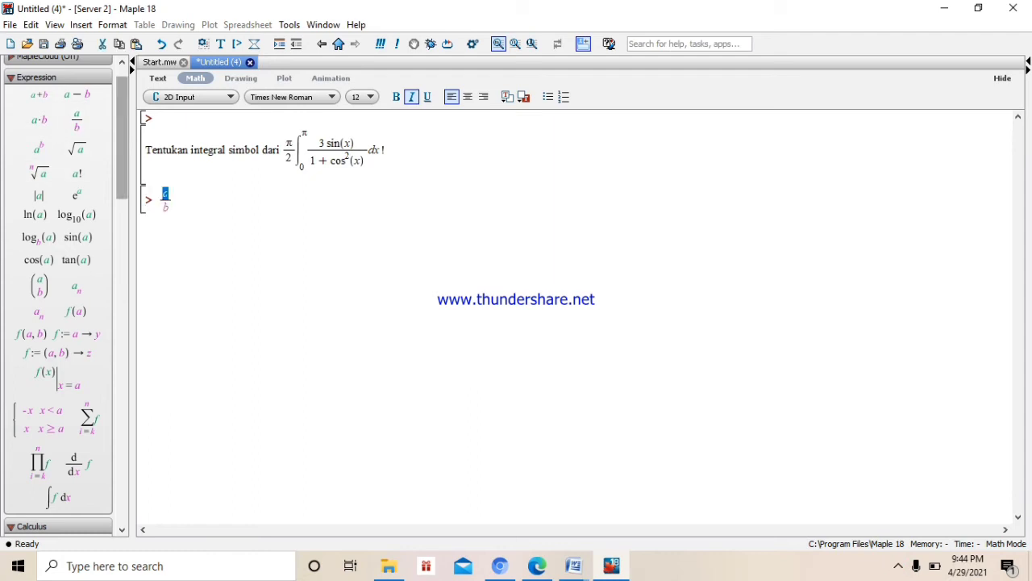
text(pi)
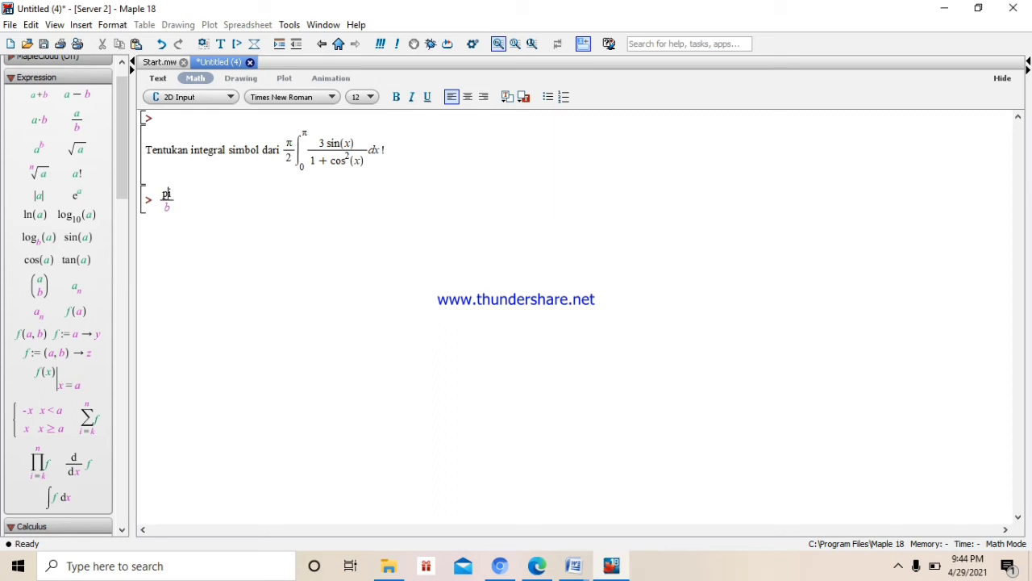
key(BackSpace)
key(BackSpace)
text(Pi)
key(Tab)
text(2)
key(Right)
Step: Multiply the fraction by a lowercase int function and open its parenthesis
text(INT)
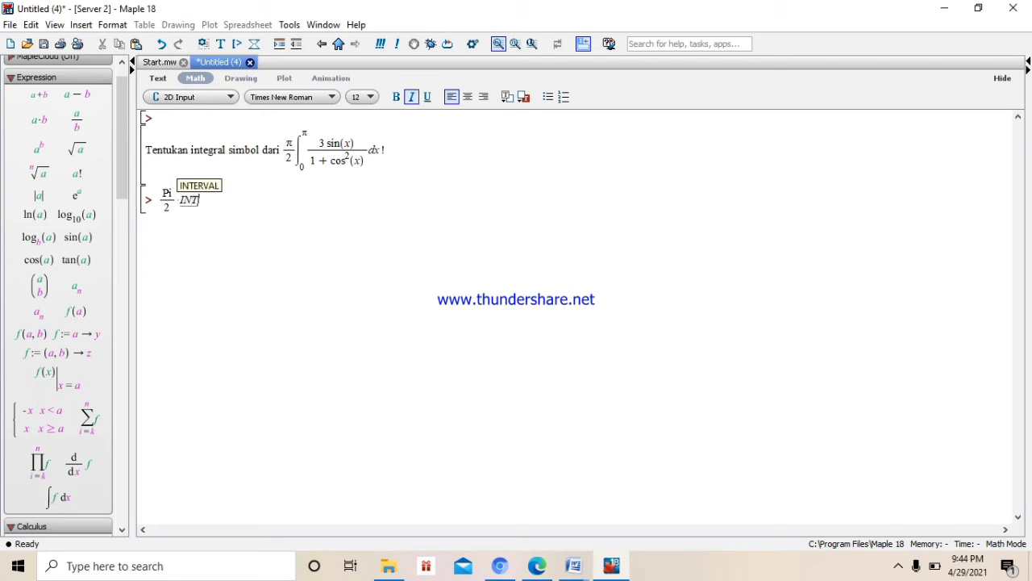
key(BackSpace)
key(BackSpace)
key(BackSpace)
text(int)
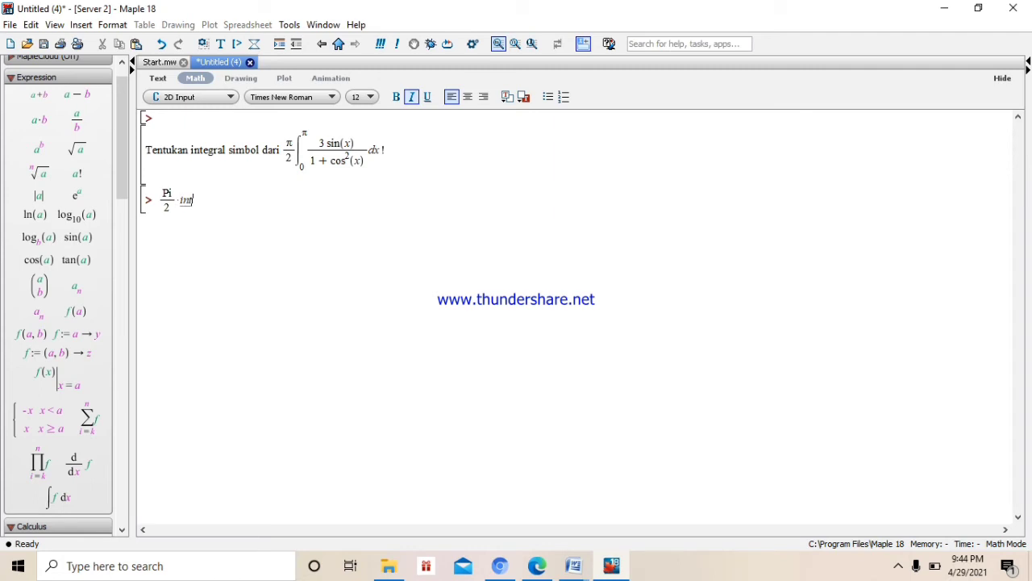
text(()
Step: Copy the integrand 3 sin(x)/(1 + cos^2(x)) from the problem text into the int call
drag(310, 160, 363, 158)
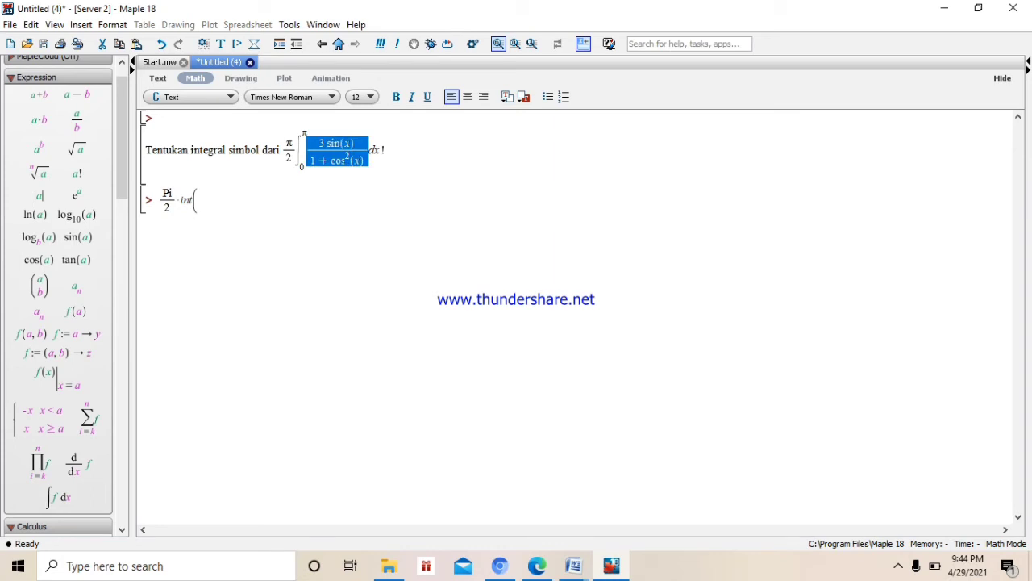
right_click(349, 147)
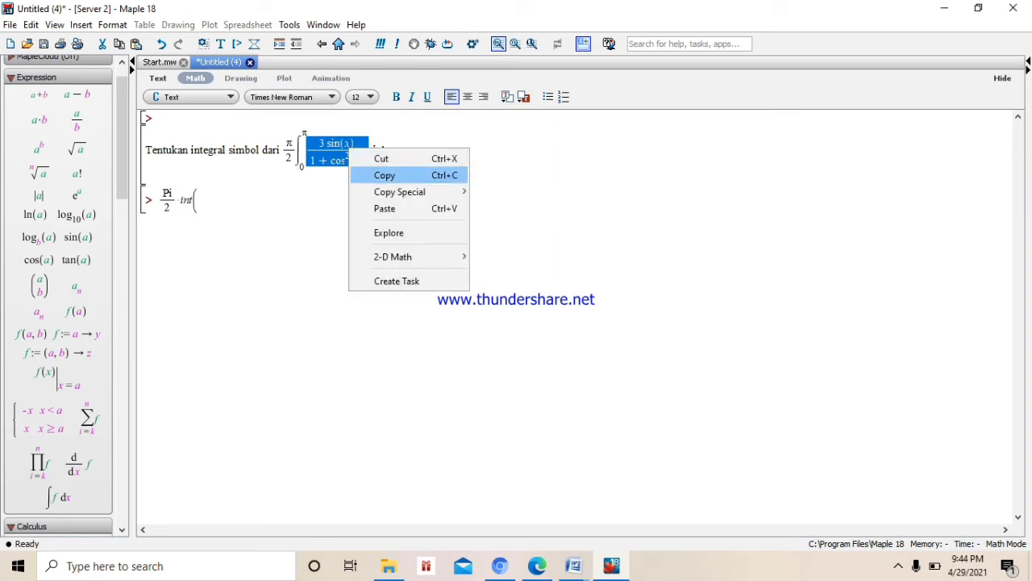
click(385, 175)
click(197, 200)
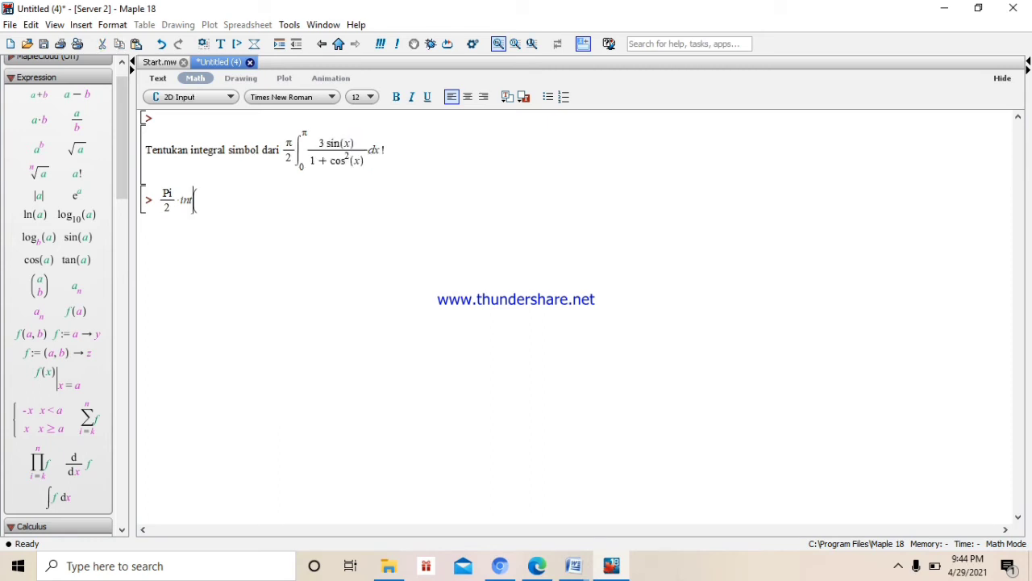
double_click(197, 200)
click(199, 200)
right_click(201, 202)
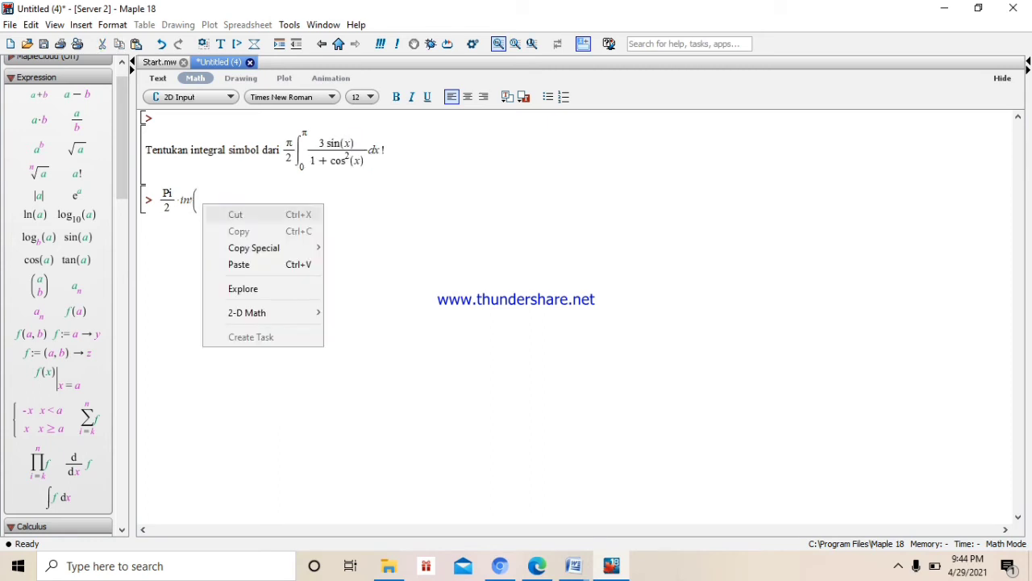
click(241, 264)
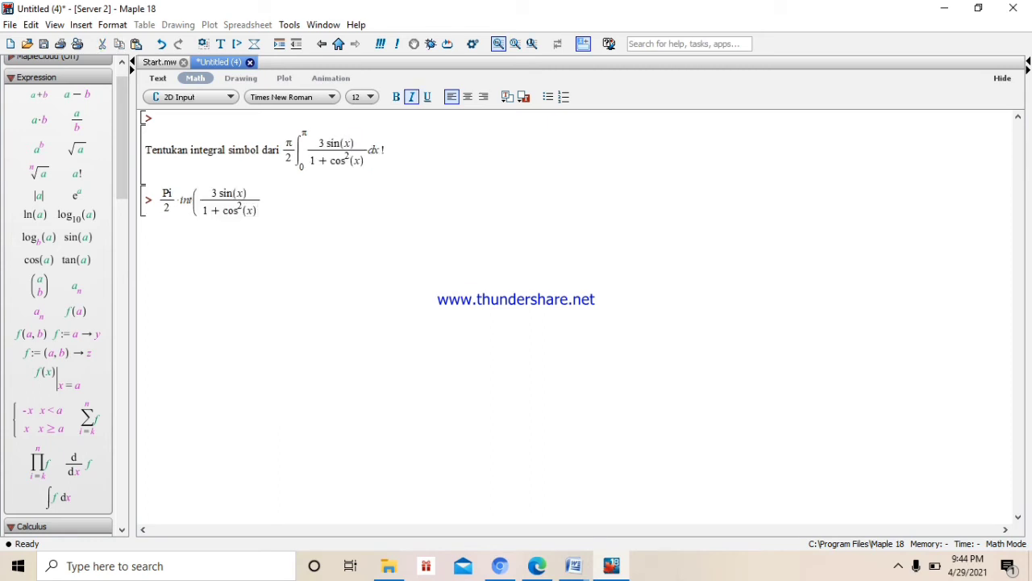
Step: Complete the int call with the range x = 0..Pi, close the parenthesis, and evaluate it
click(261, 202)
text(,)
text(, x )
text(= )
text(0 )
text(..Pi)
text())
key(Return)
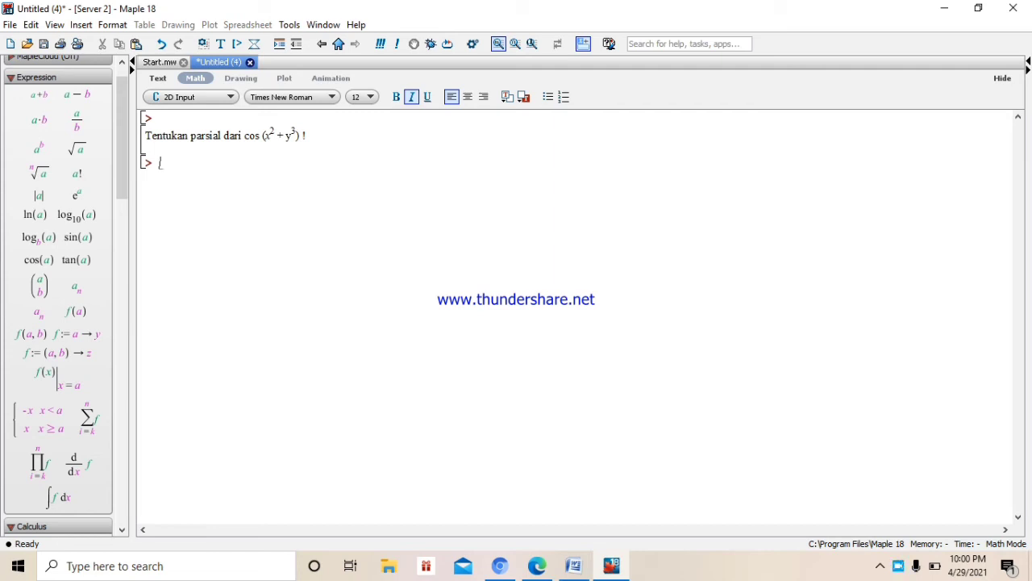
Step: Begin the assignment f := cos( on the empty line with x^2 as the first term of its argument
text(f(:=cos()
drag(186, 162, 193, 163)
text(o)
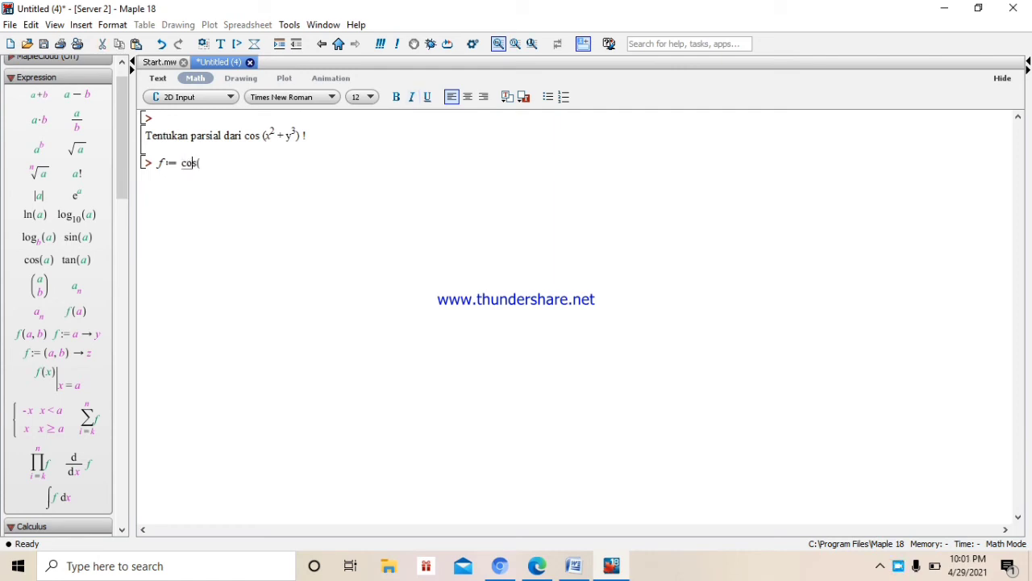
click(202, 163)
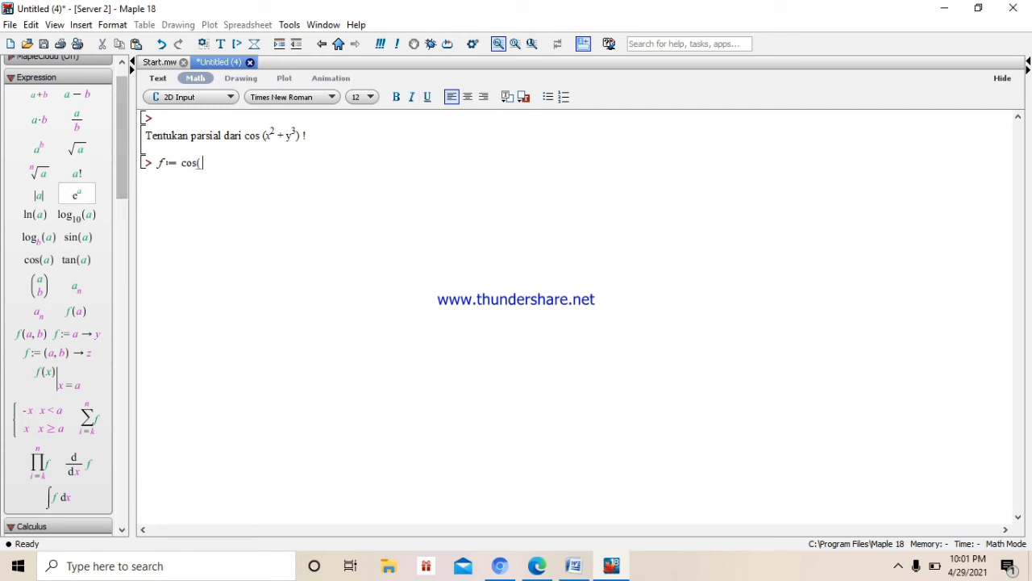
text(e^2)
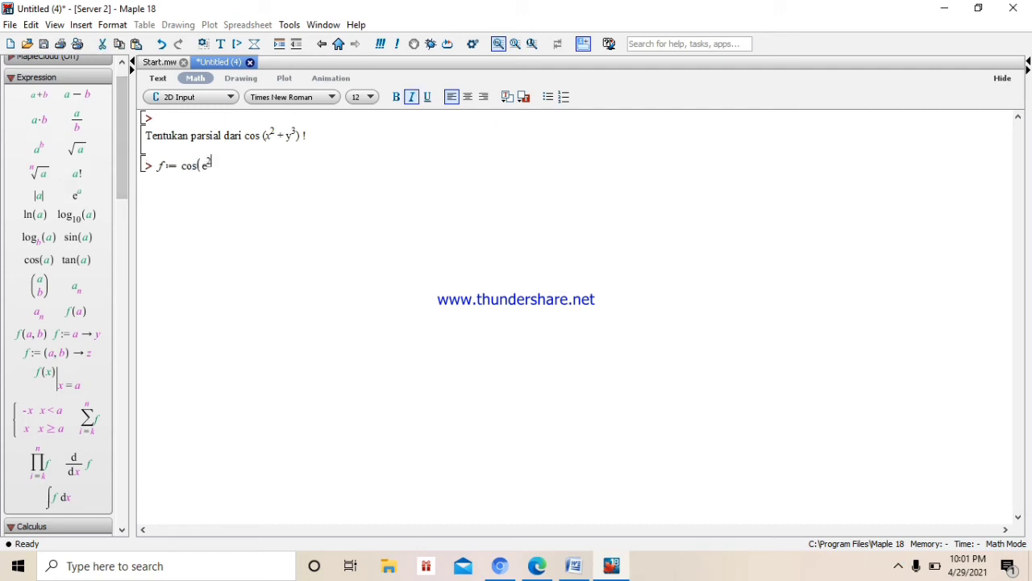
drag(208, 166, 202, 166)
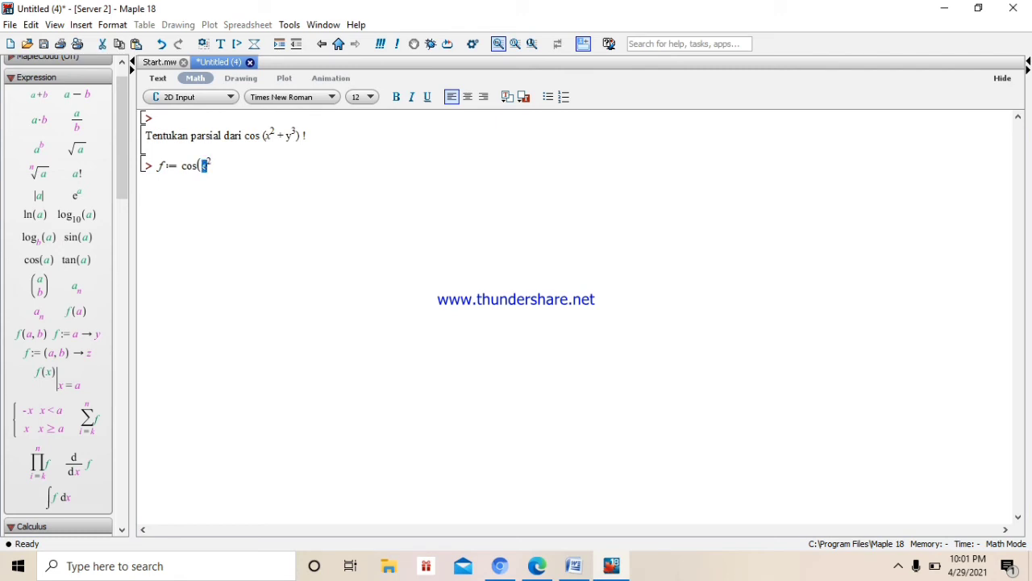
text(x)
key(Right)
Step: Add y^3 as the second term inside the cosine of f, using the exponential template with its base replaced
text(+ y)
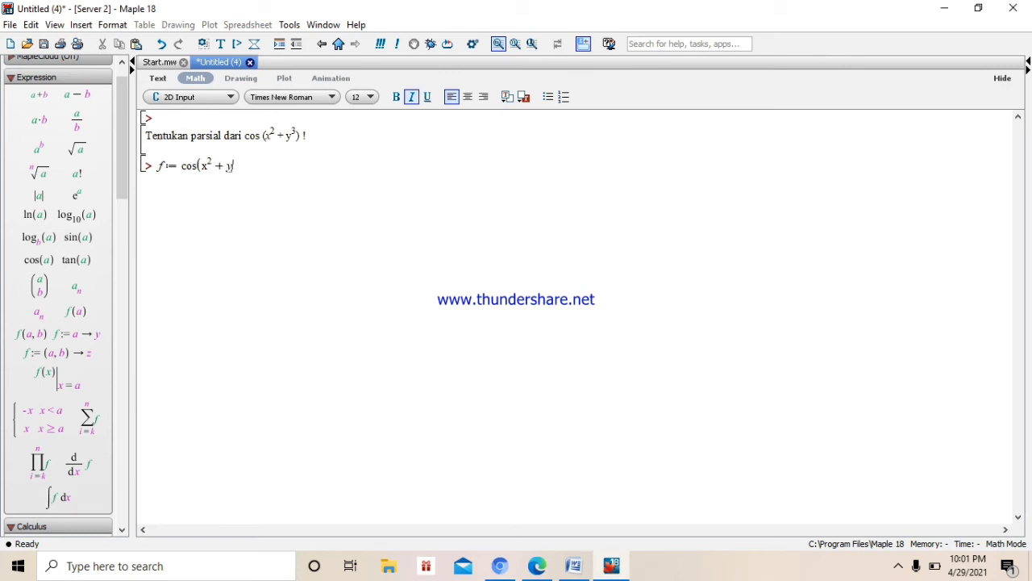
key(BackSpace)
click(77, 194)
text(3)
key(shift+Left)
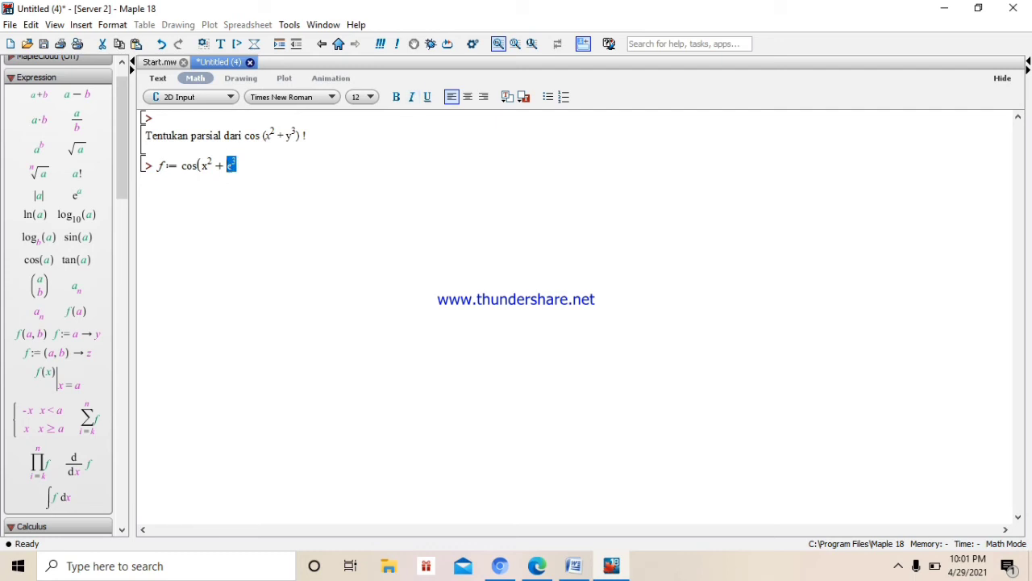
key(shift+Right)
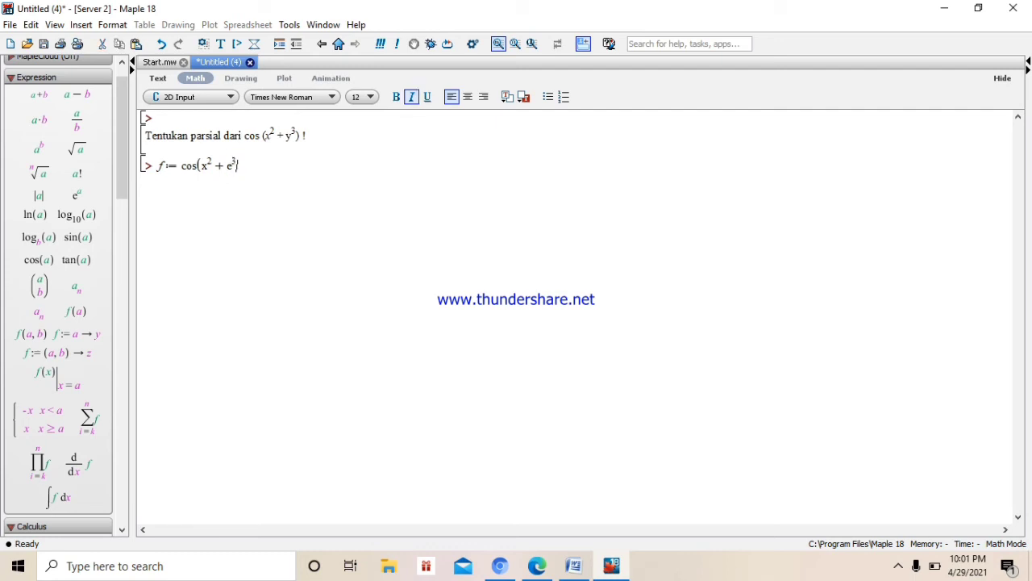
key(shift+Left)
key(shift+Left)
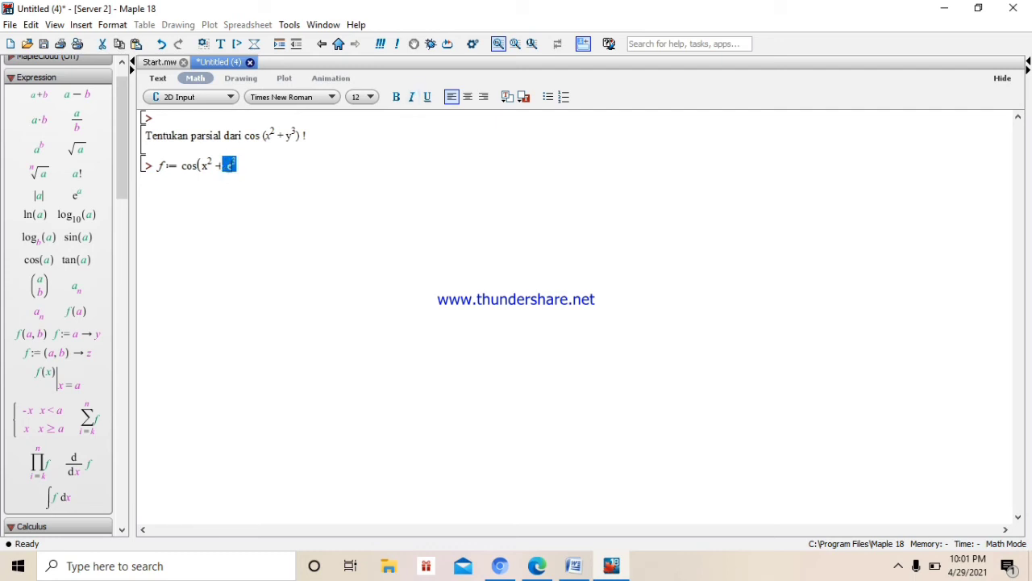
key(Right)
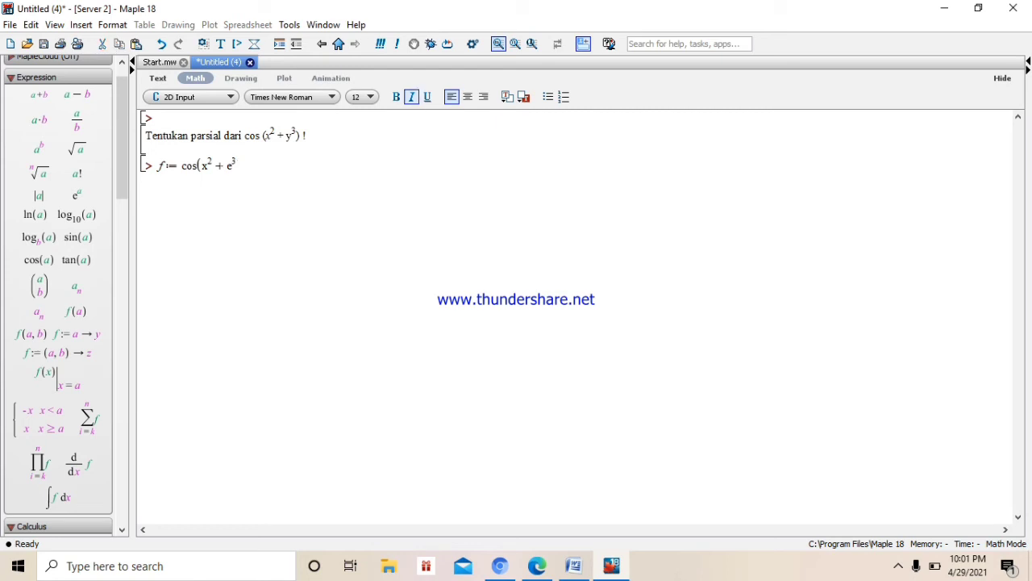
key(Left)
key(shift+Left)
text(y)
key(Right)
Step: Close the cosine, append the equation diff(f, x, y) = diff(f, y, x); to the line, and evaluate it
text(); diff()
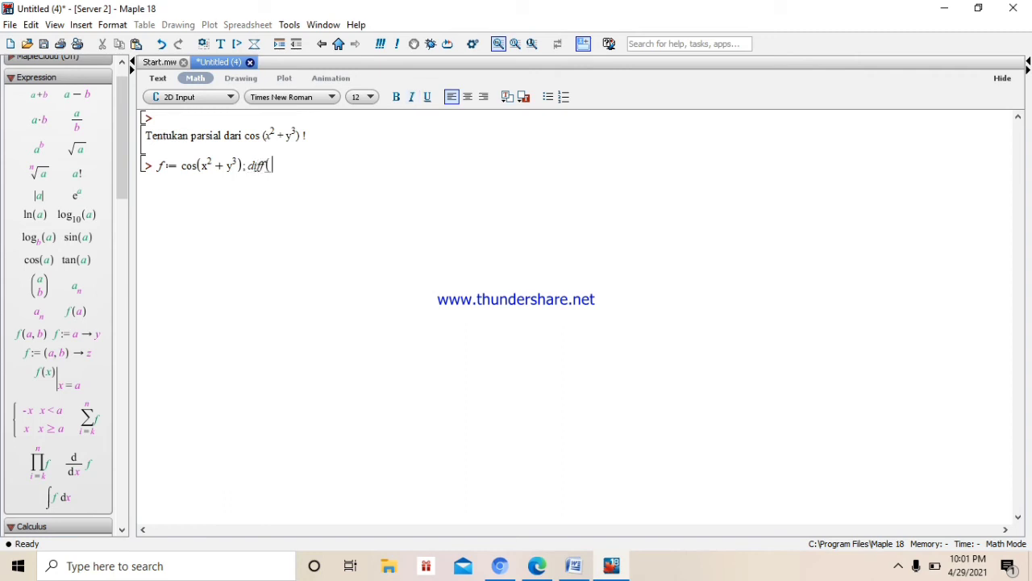
text(f,)
key(BackSpace)
text(, x, y) = di)
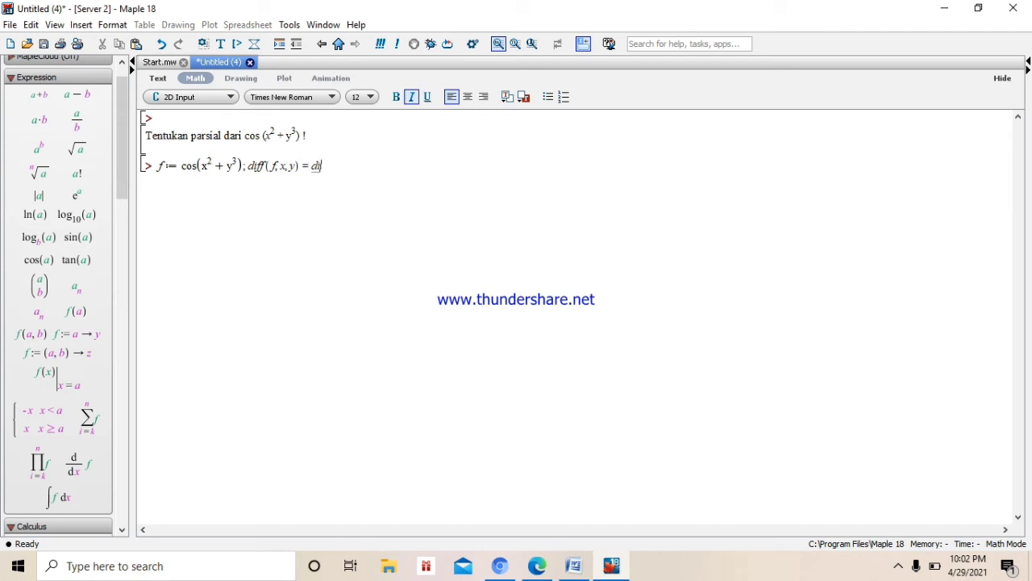
text(ff(f, y, x);)
key(Return)
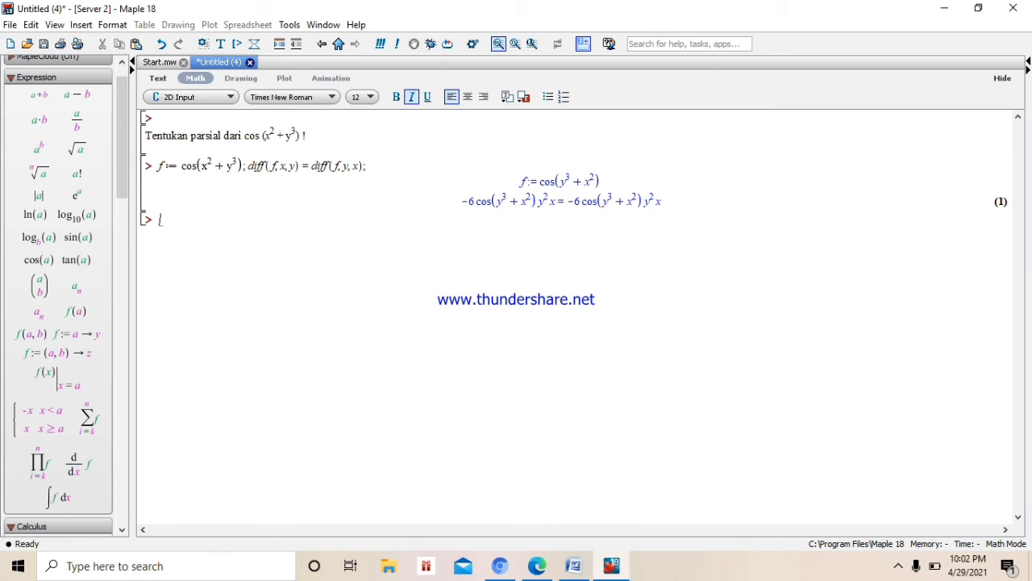
Step: Enter diff(f, x, x, y); diff(f, x, y, x); diff(f, y, x, x) on the new line and evaluate it
text(diff(f, x, x, y); diff()
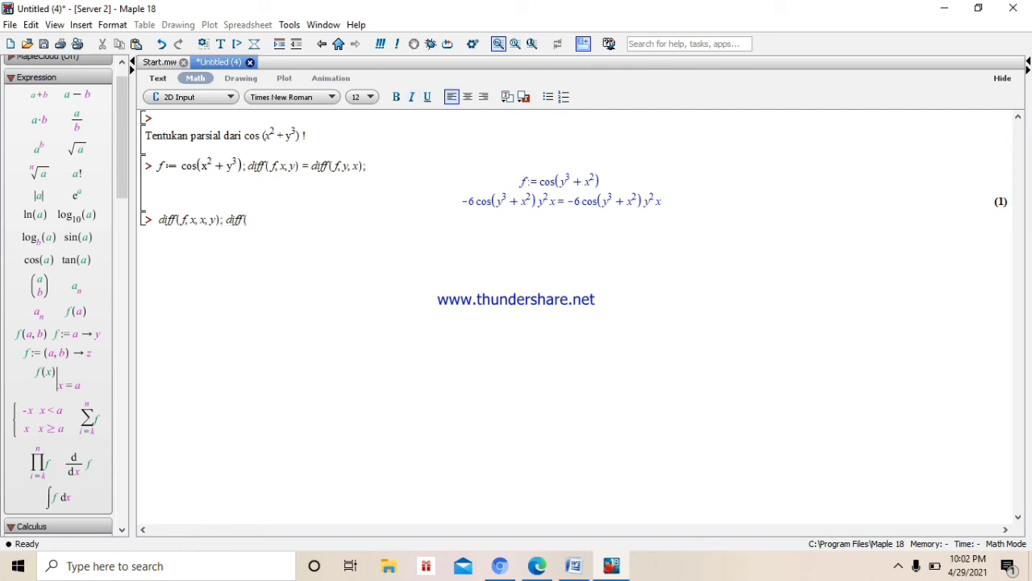
text(f, x, y, x); diff)
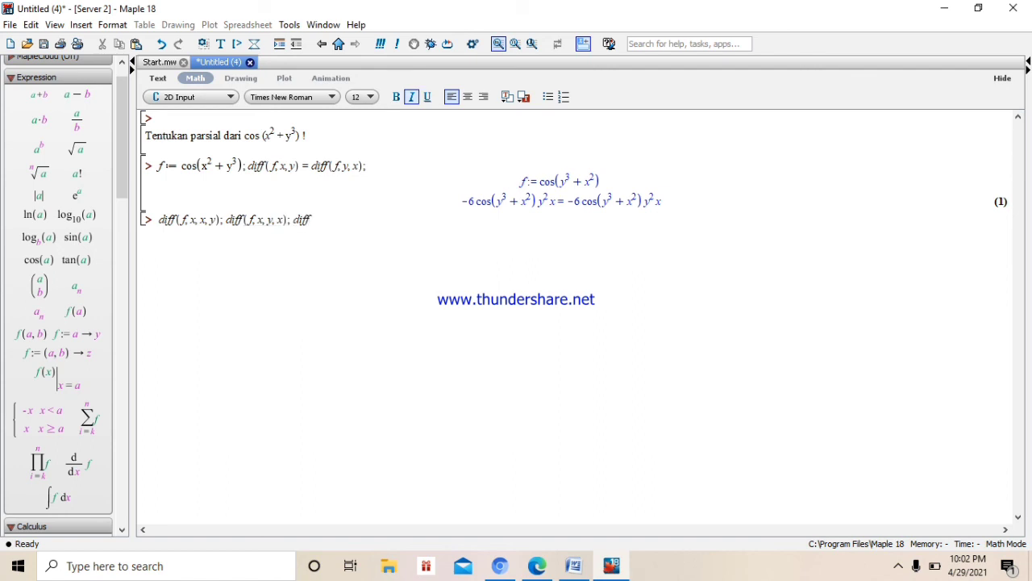
text((f, y, x, x))
key(Return)
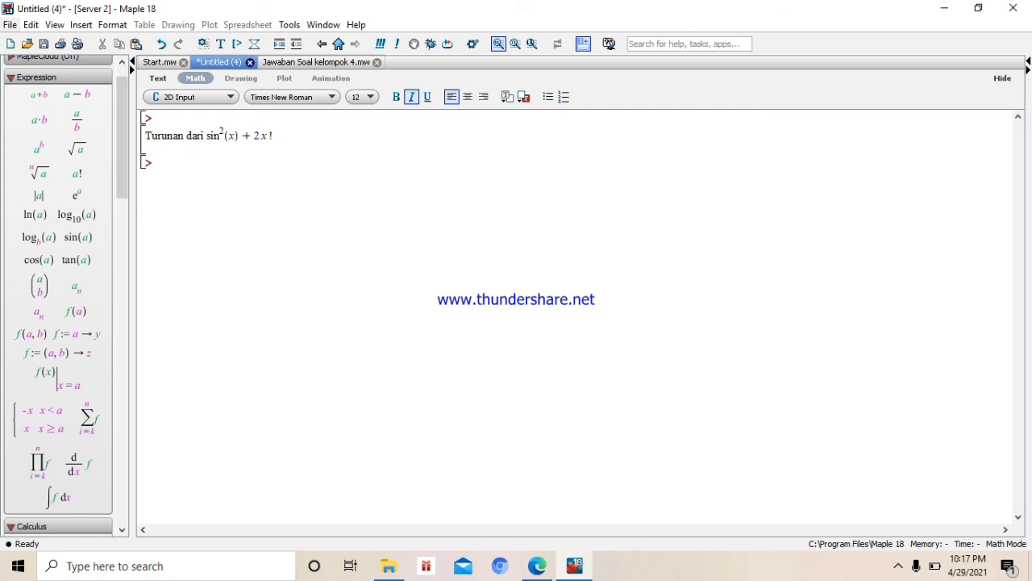
Step: Assign f := sin^2(x) + 2x by copying the expression from the derivative problem text, and evaluate it
text(f:=)
drag(207, 135, 267, 135)
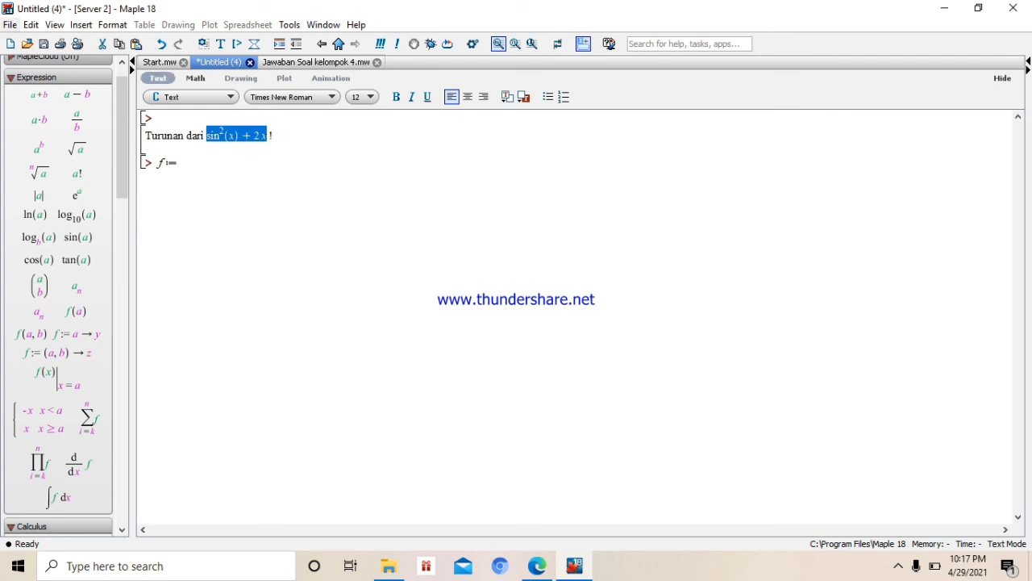
right_click(254, 136)
click(288, 164)
click(202, 162)
right_click(202, 163)
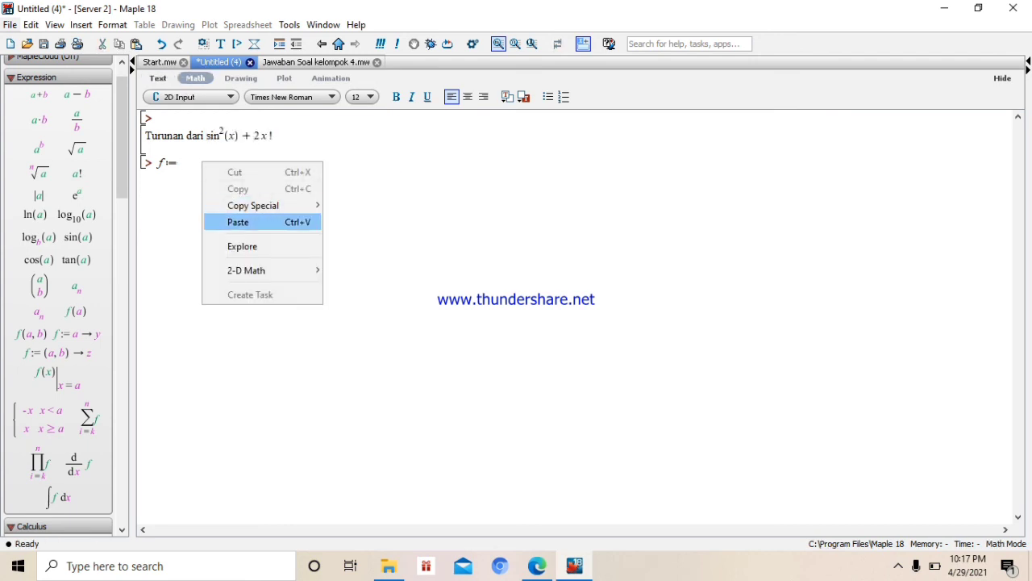
click(238, 222)
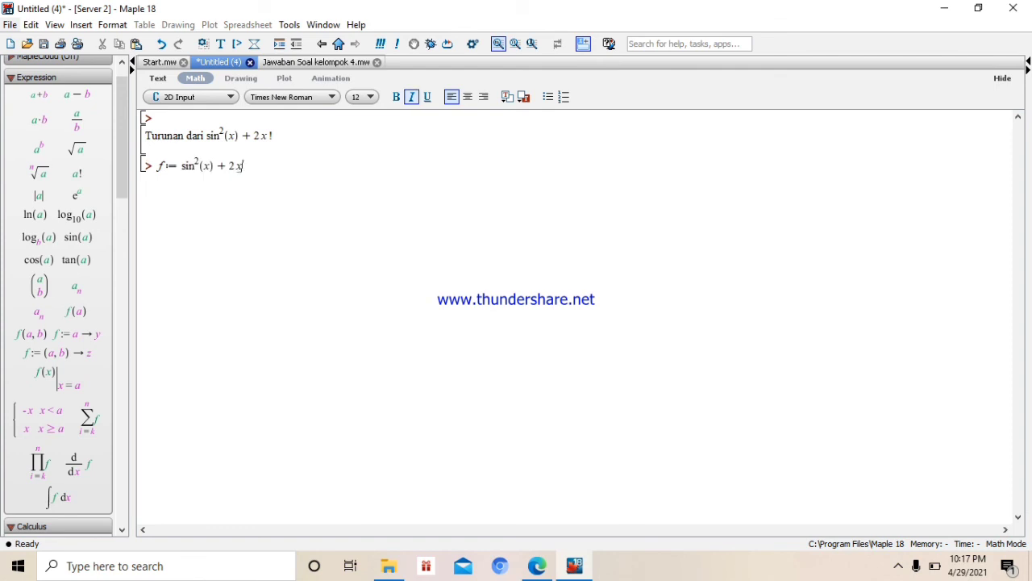
key(Return)
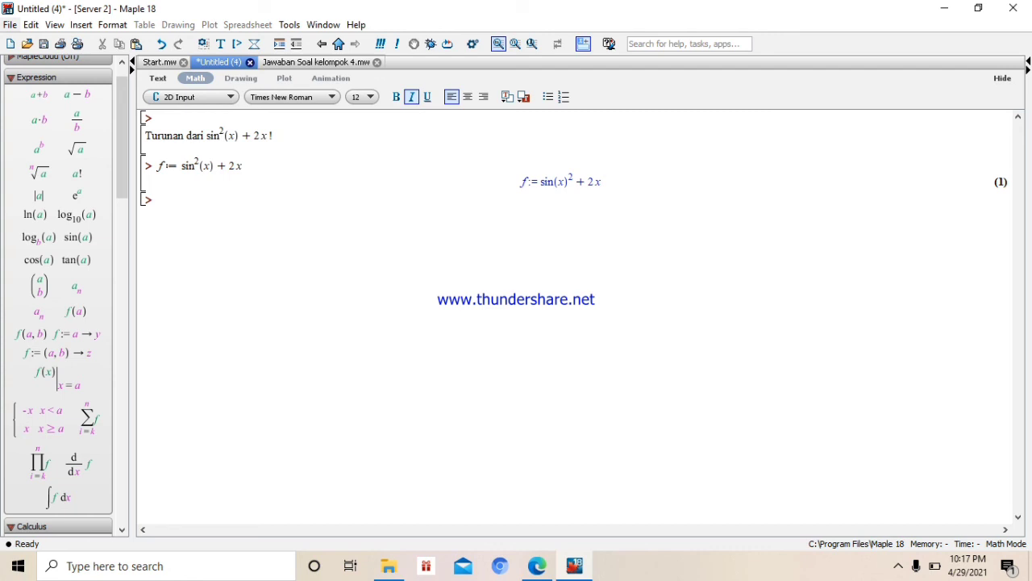
Step: Evaluate the inert derivative Diff(f,x) and the computed derivative diff(f,x) on separate lines
text(Diff(f,x))
key(Return)
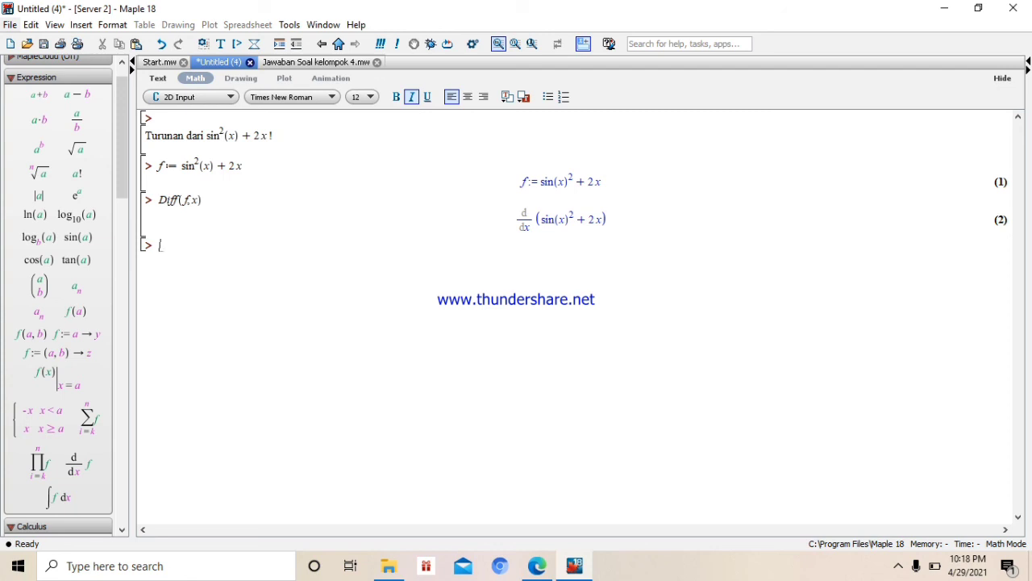
text(diff(f,x))
key(Return)
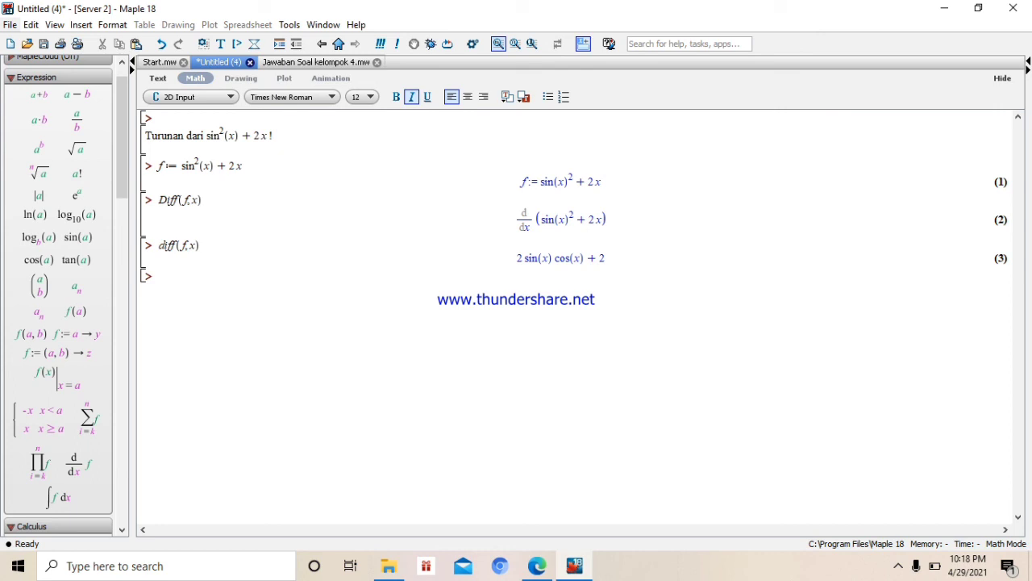
click(898, 566)
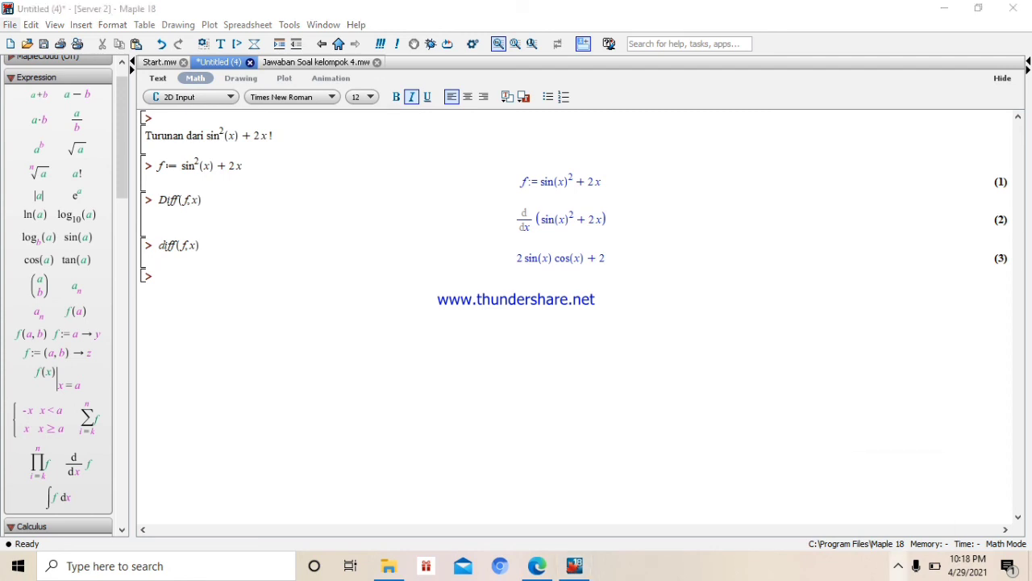